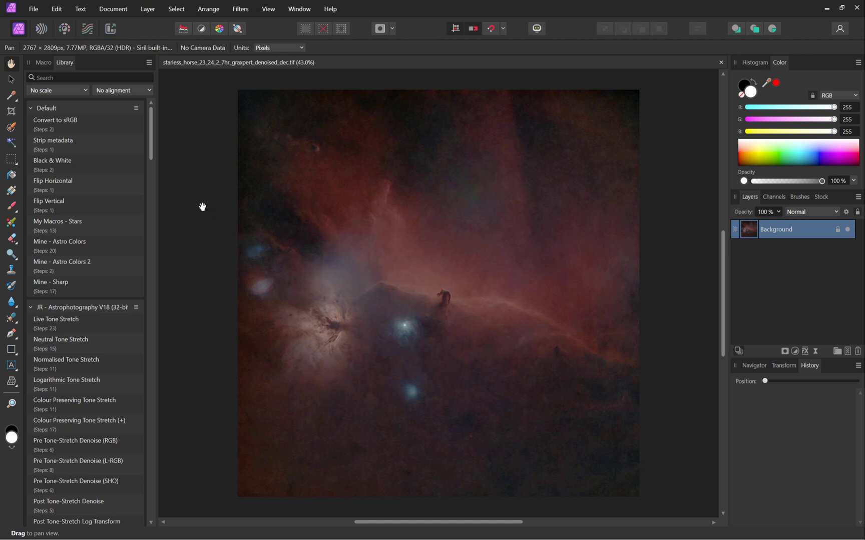
Look through the astrophotography macros in the library for the tone, signal and colour enhancement entries.
mouse_move(150, 136)
mouse_down()
mouse_move(152, 165)
mouse_move(151, 150)
mouse_up()
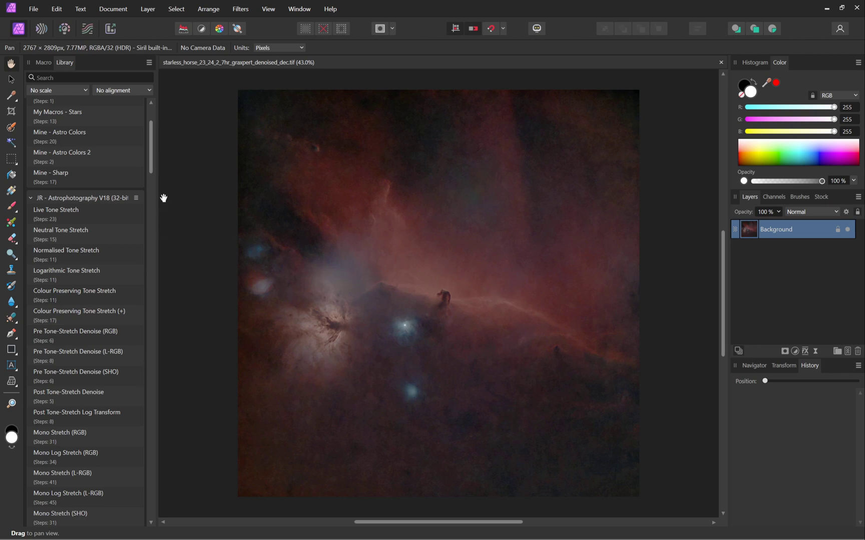
drag(151, 167, 154, 306)
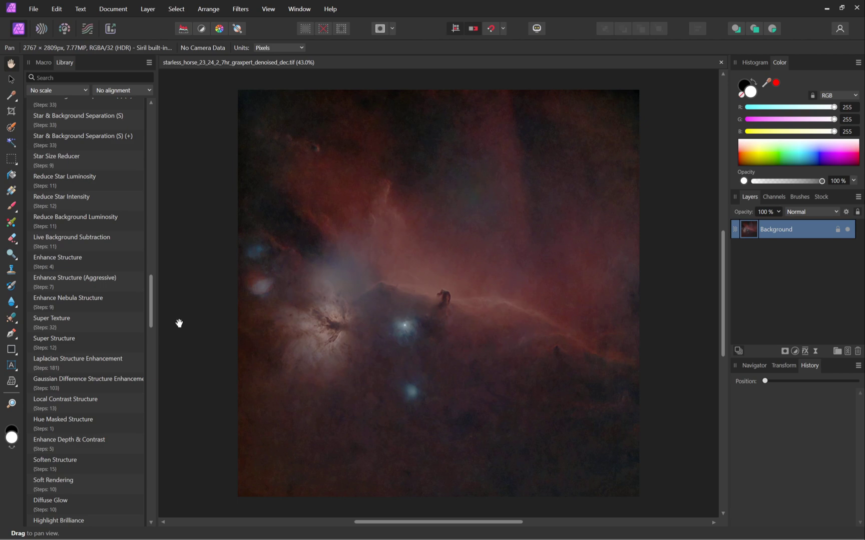
drag(151, 297, 164, 133)
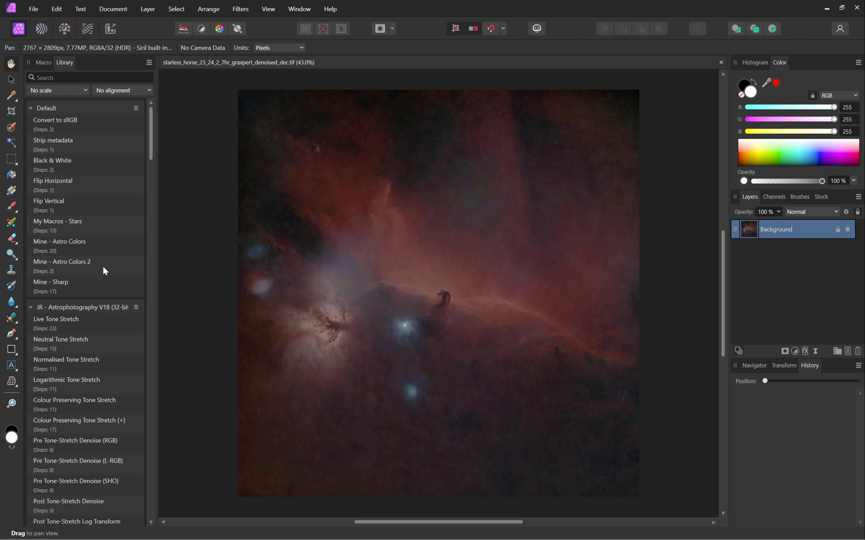
drag(151, 134, 163, 353)
scroll(114, 241, up, 20)
drag(152, 142, 153, 422)
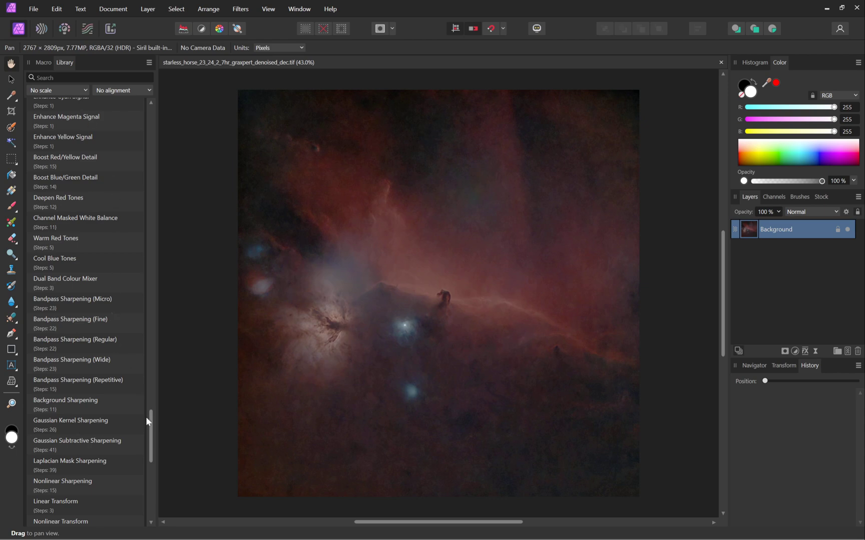
drag(153, 416, 150, 358)
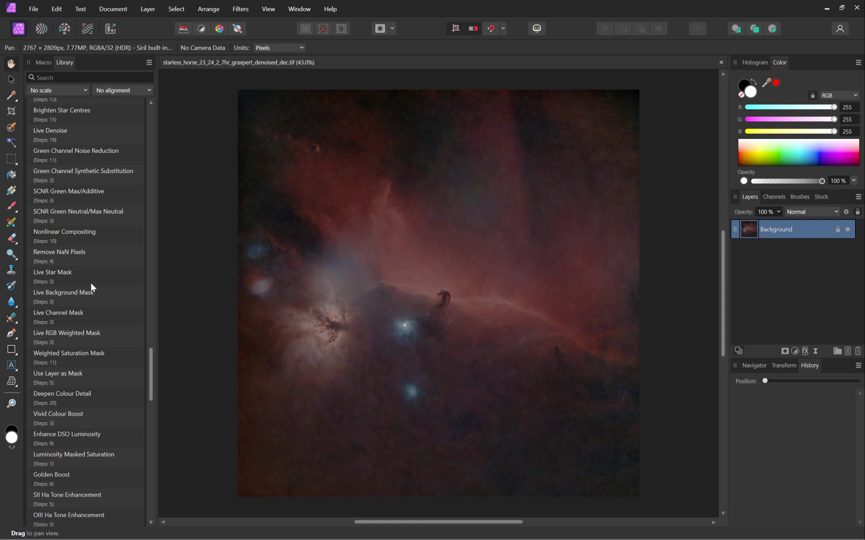
scroll(91, 284, down, 2)
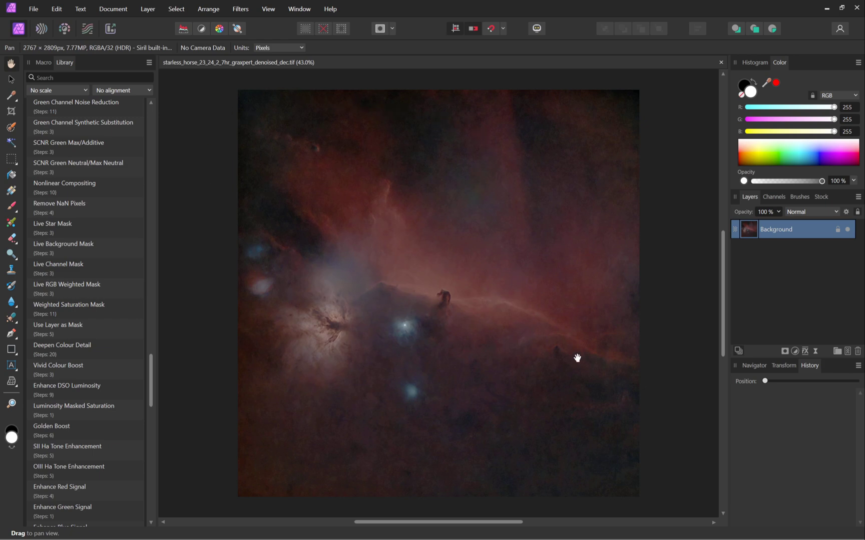
scroll(57, 270, up, 5)
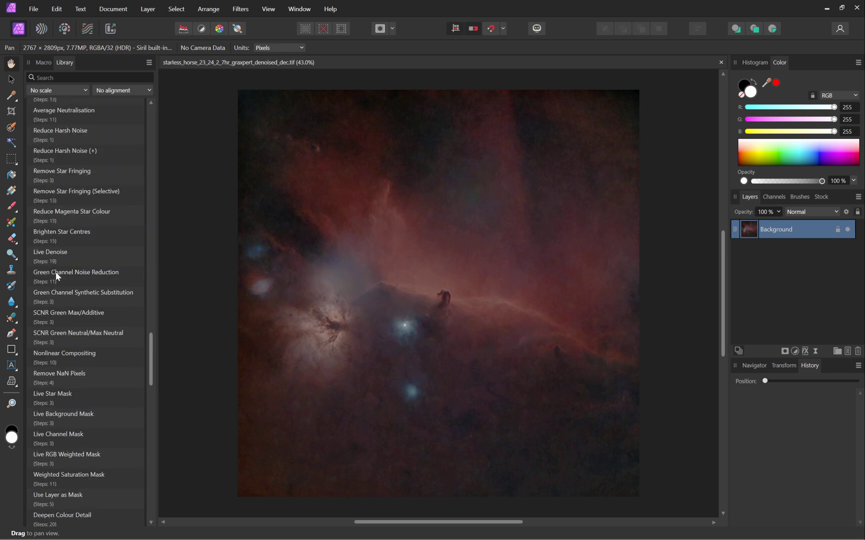
scroll(65, 301, down, 3)
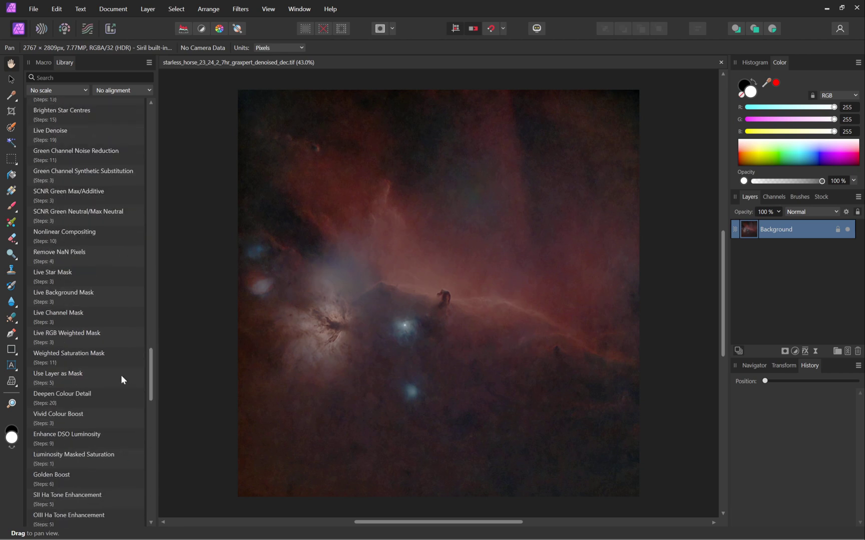
scroll(96, 173, down, 10)
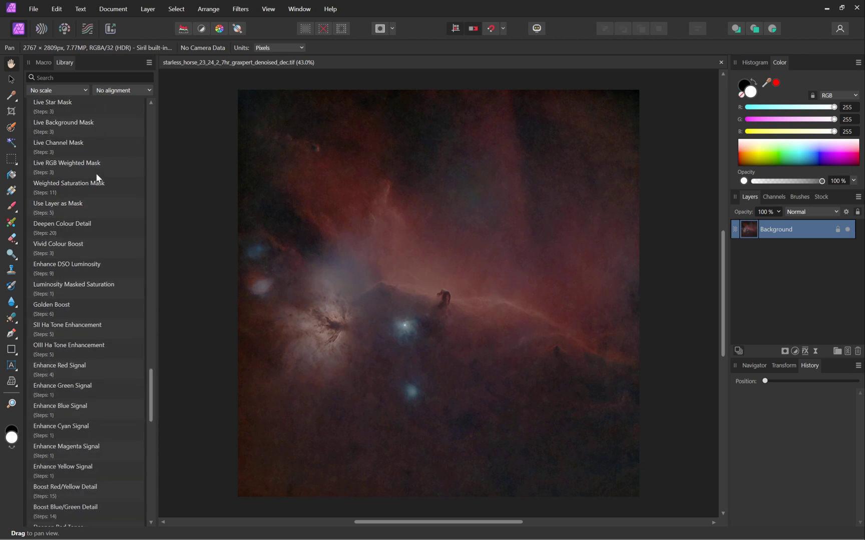
scroll(96, 173, down, 7)
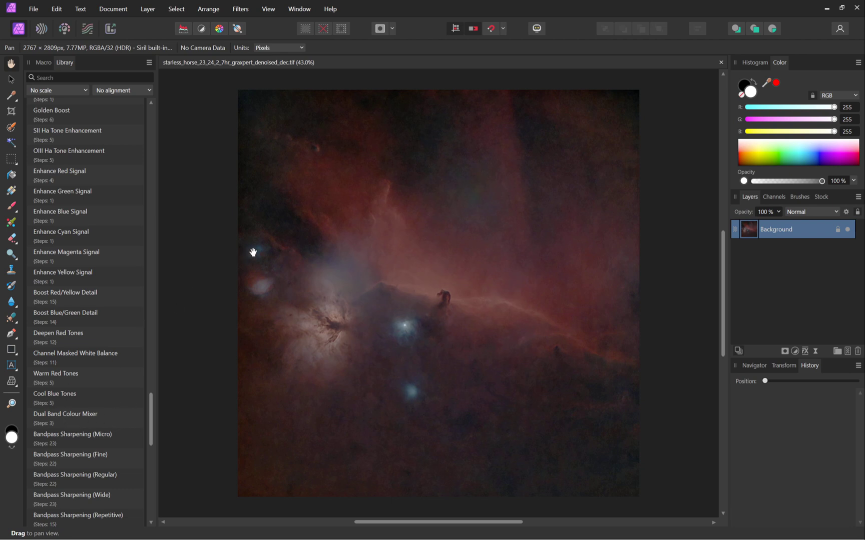
Apply the Cool Blue Tones macro to the starless image, compare its effect on and off, and keep its opacity at 100%.
click(79, 396)
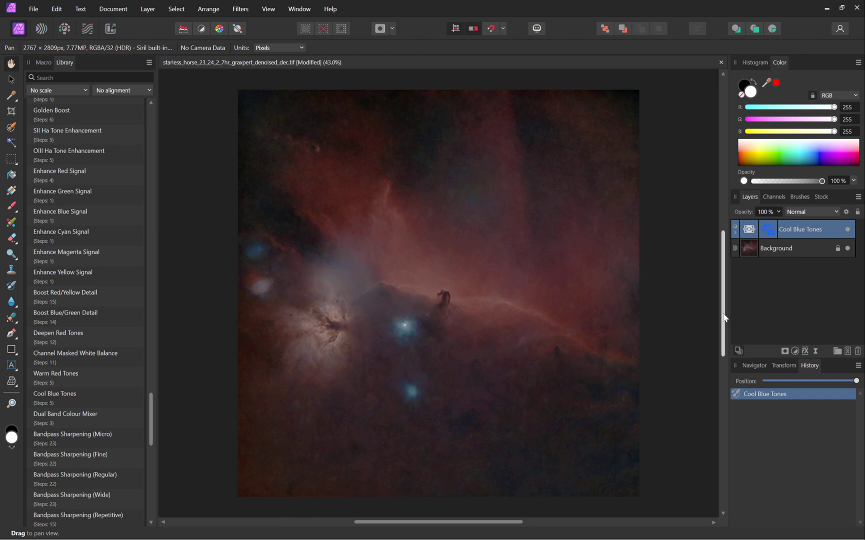
click(849, 231)
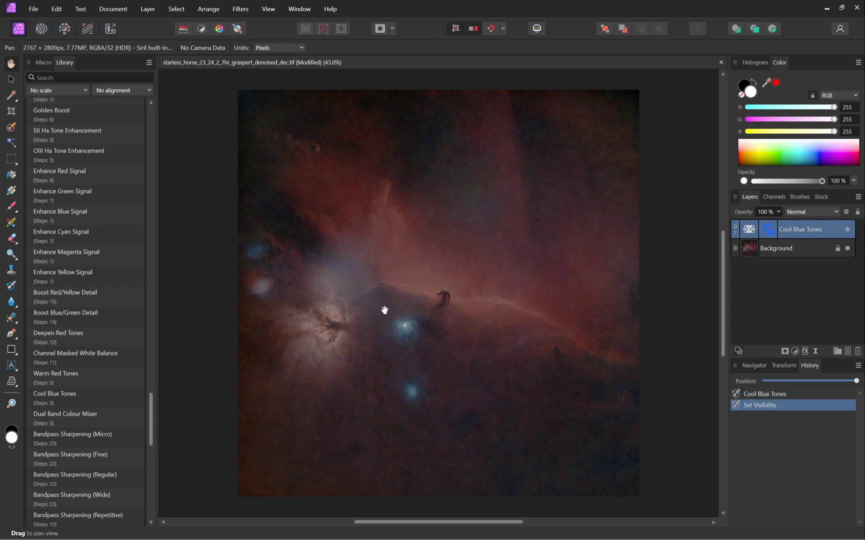
click(778, 213)
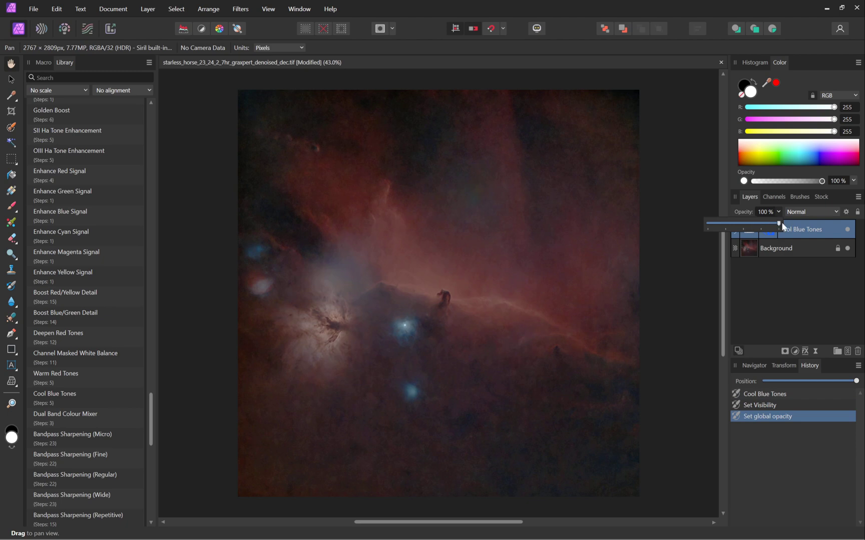
click(847, 232)
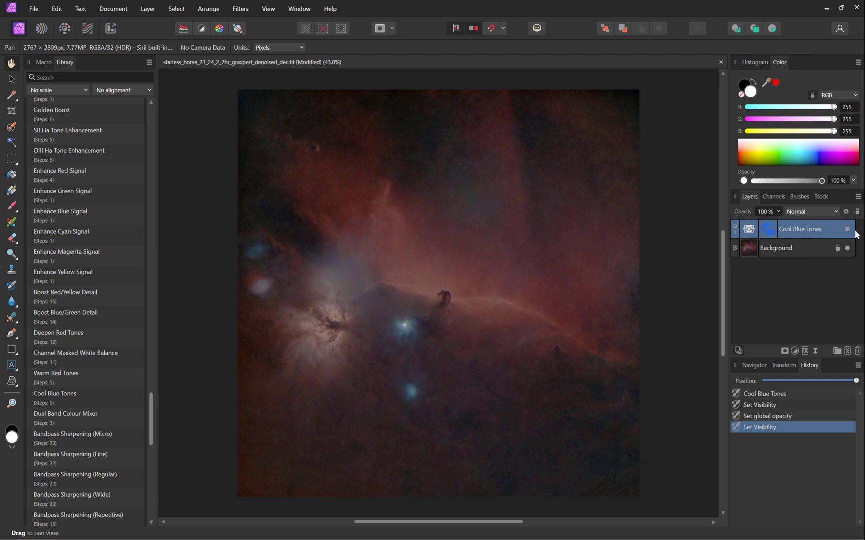
click(778, 212)
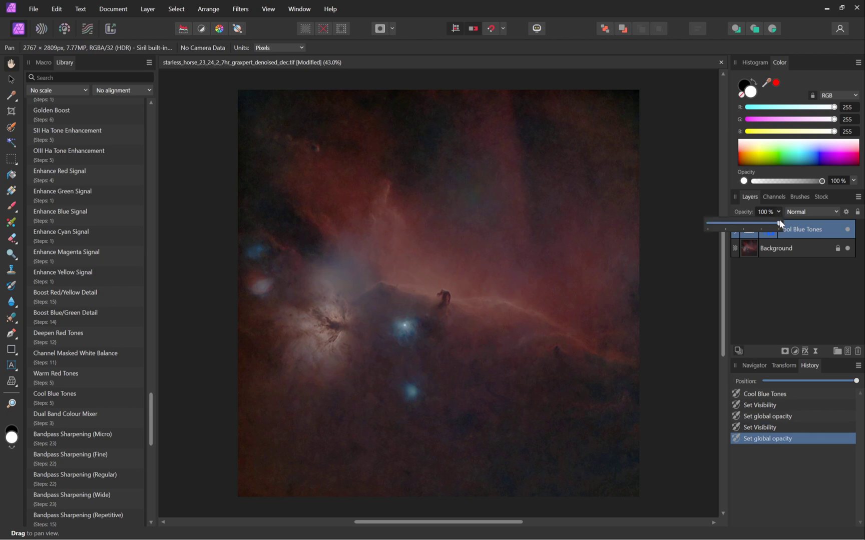
mouse_move(778, 226)
mouse_down()
mouse_move(711, 228)
mouse_move(792, 231)
mouse_up()
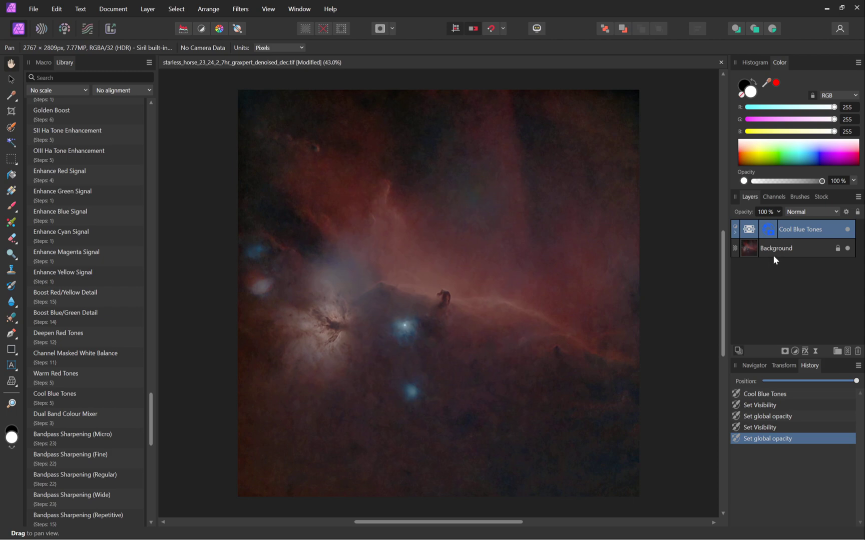
Apply the Warm Red Tones macro directly above the Background layer and set its opacity to 36%.
click(783, 247)
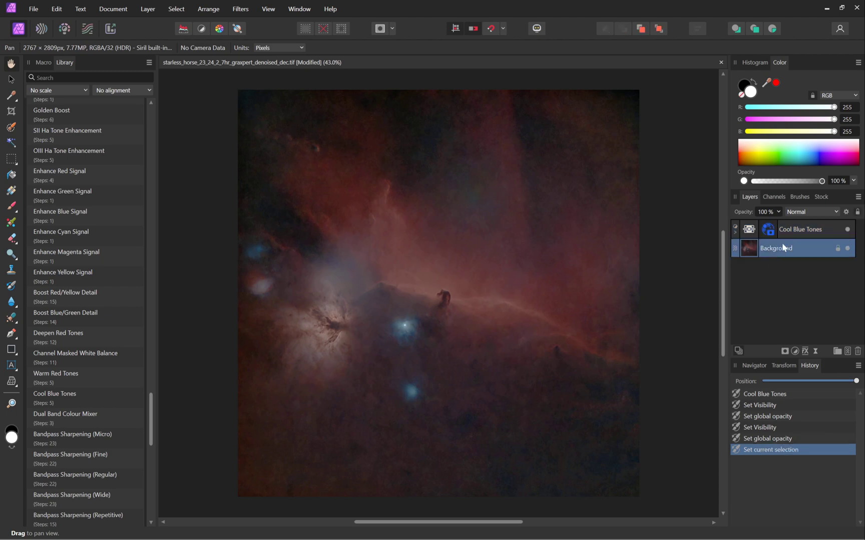
click(90, 377)
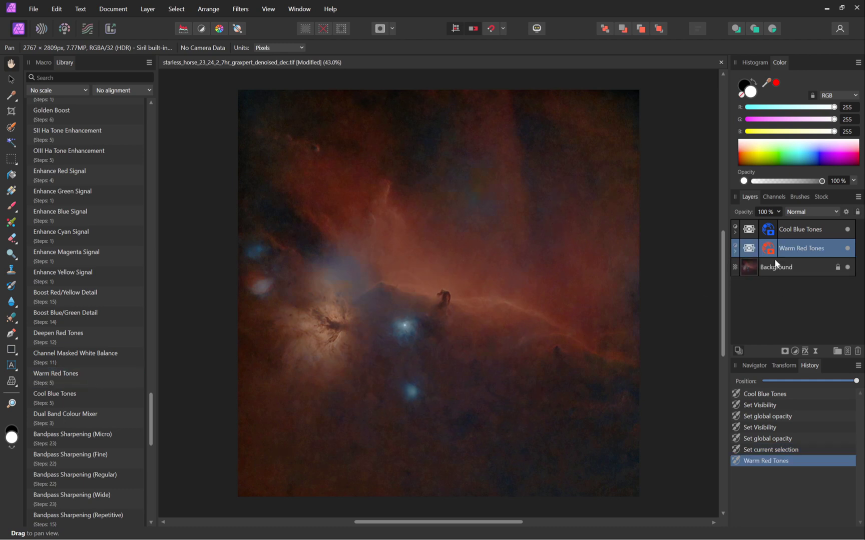
click(777, 213)
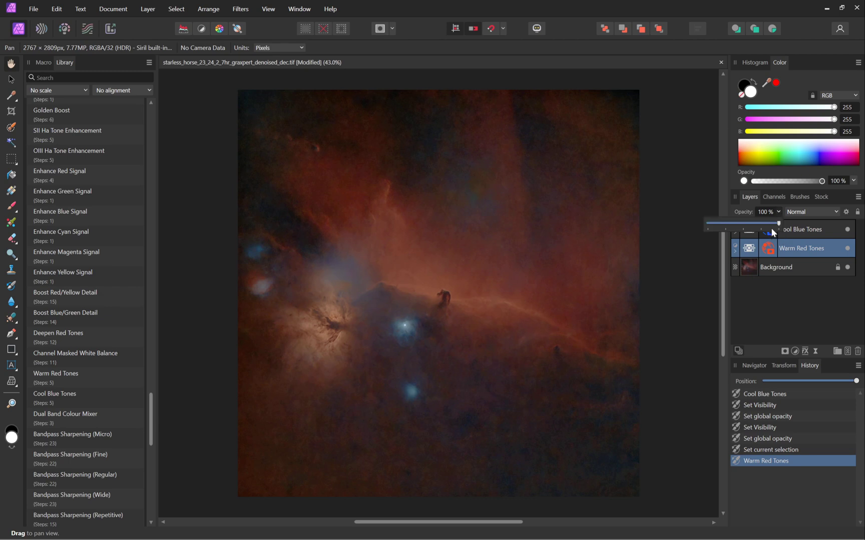
click(779, 212)
drag(777, 223, 732, 230)
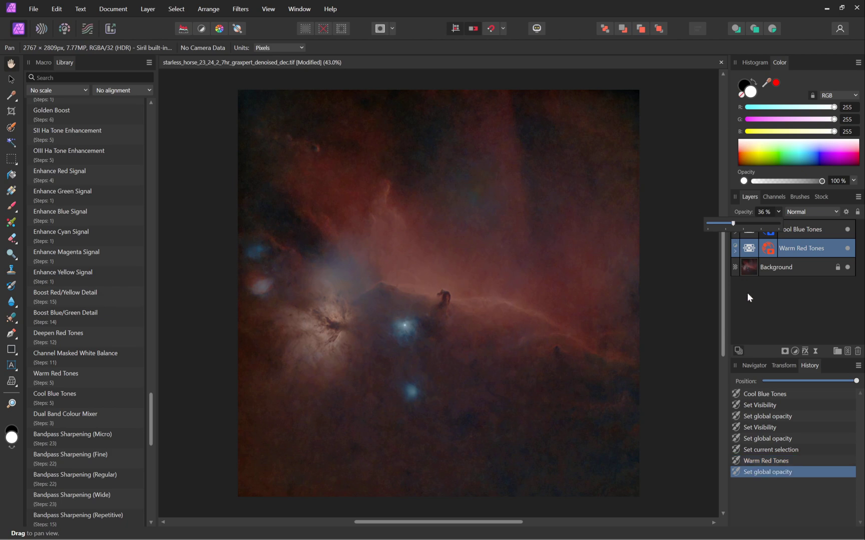
Apply the Deepen Red Tones macro directly above the Background layer and set its opacity to 5%.
click(788, 266)
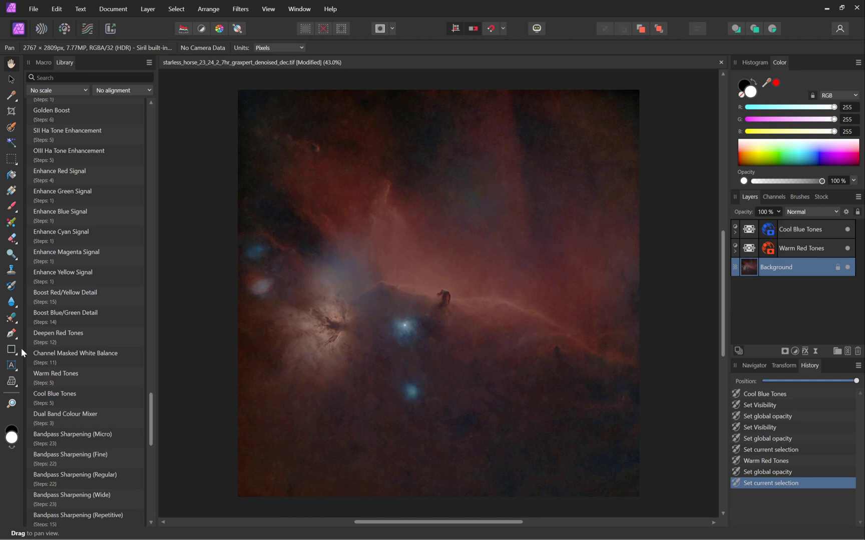
click(97, 335)
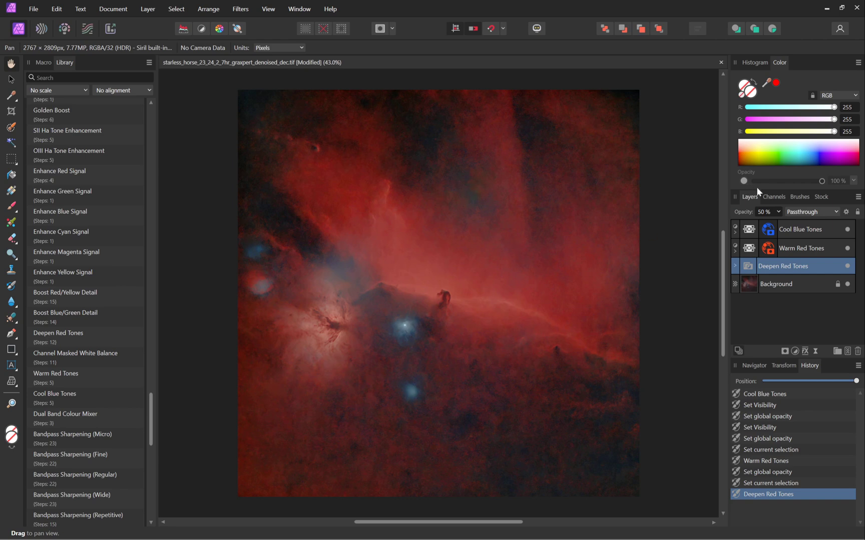
click(778, 212)
drag(779, 224, 748, 228)
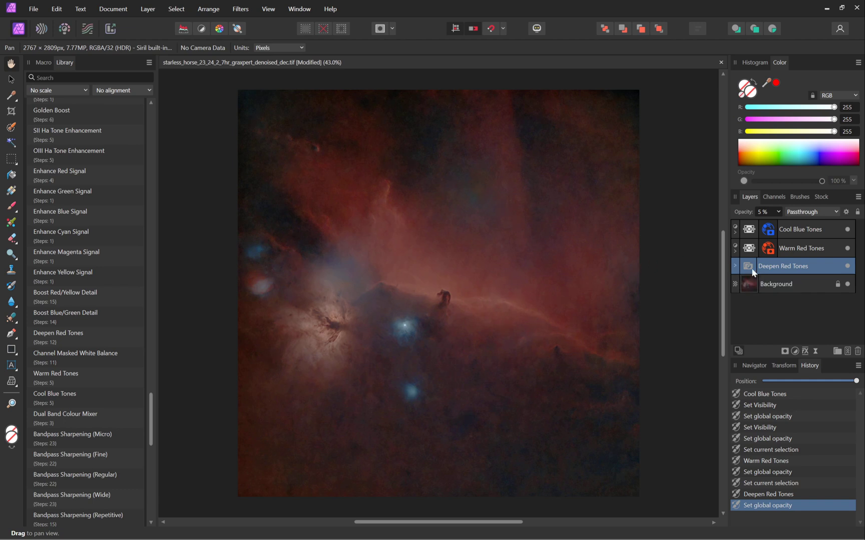
Apply the Boost Blue/Green Detail macro directly above the Background layer and lower its opacity to nearly zero.
click(796, 290)
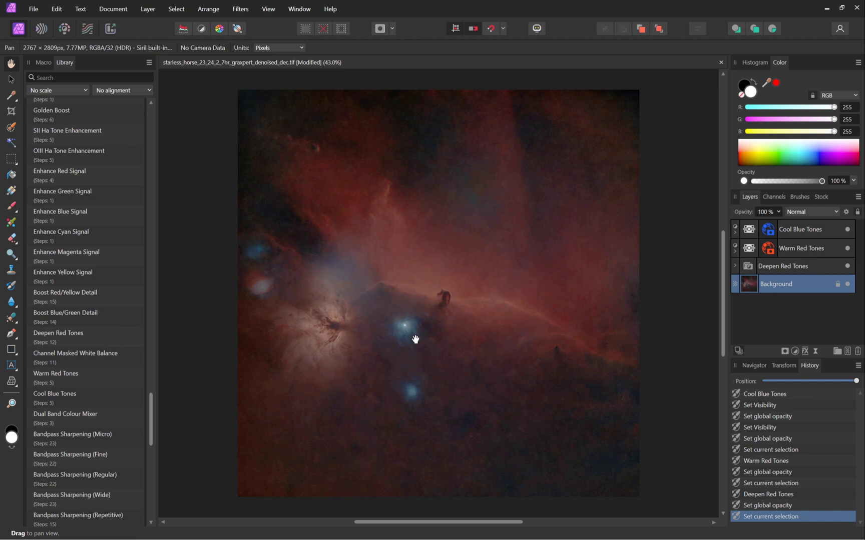
click(102, 312)
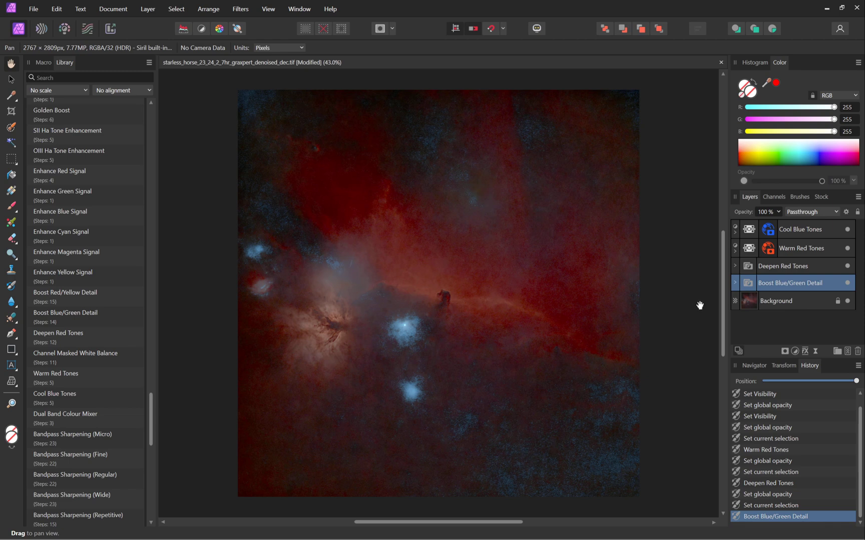
click(778, 212)
click(778, 224)
drag(774, 222, 708, 227)
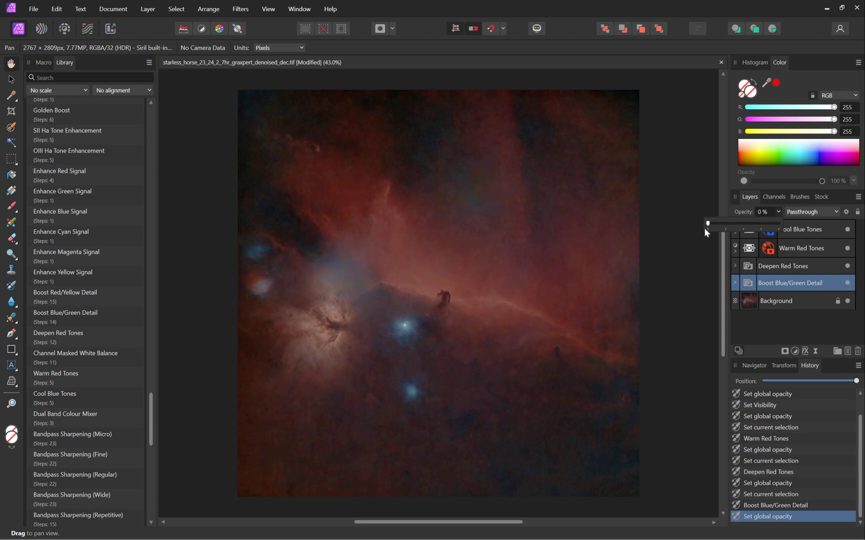
drag(707, 226, 710, 225)
Apply the Boost Red/Yellow Detail macro directly above the Background layer and set its opacity to 11%.
click(775, 305)
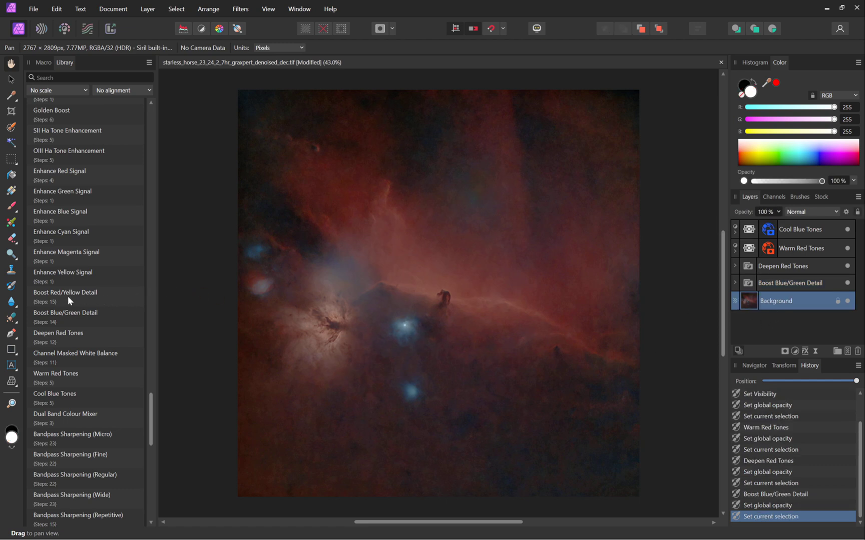
click(108, 298)
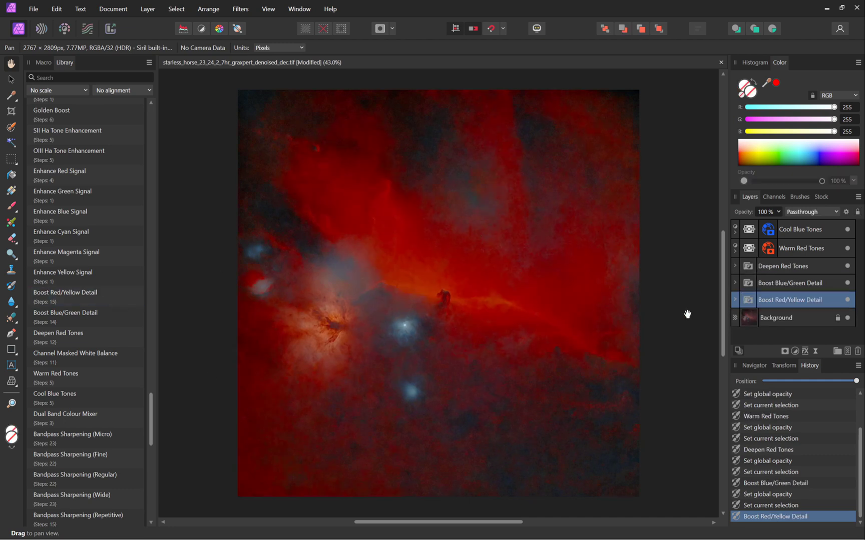
click(777, 213)
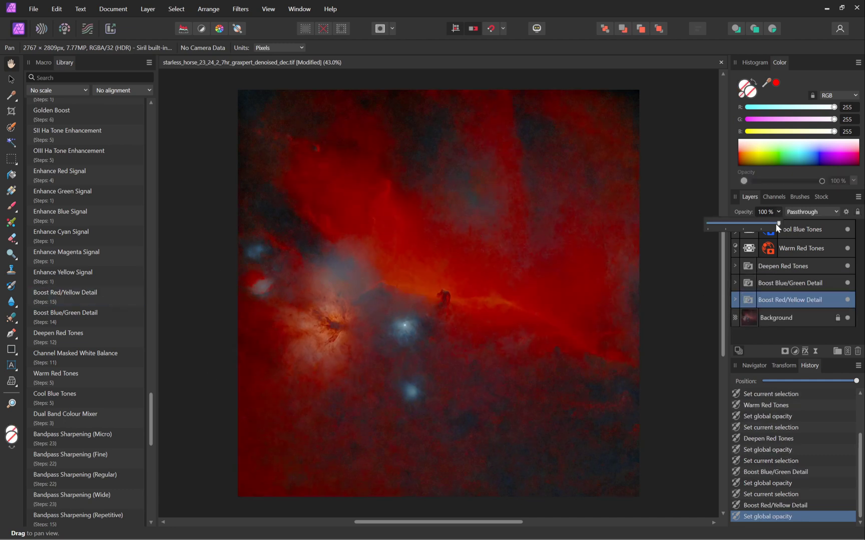
drag(774, 223, 715, 235)
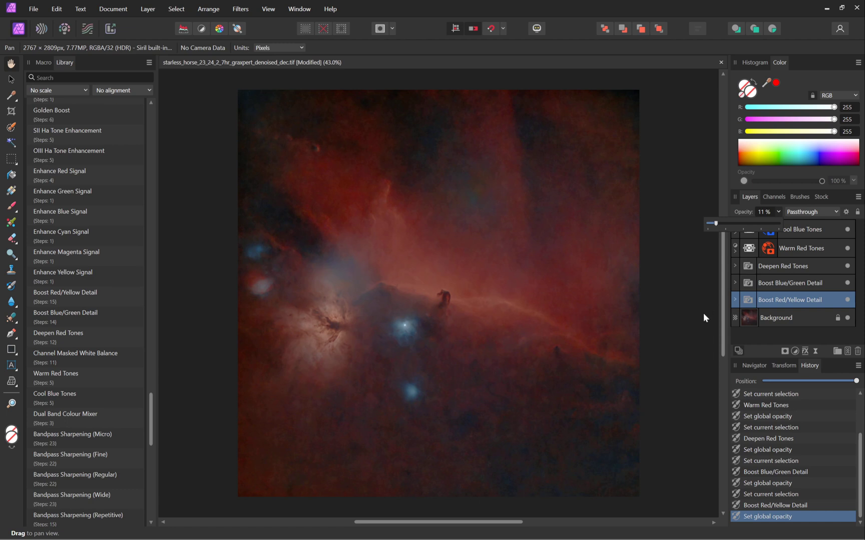
Apply the Enhance Yellow Signal macro directly above the Background layer and set its opacity to 75%.
click(776, 317)
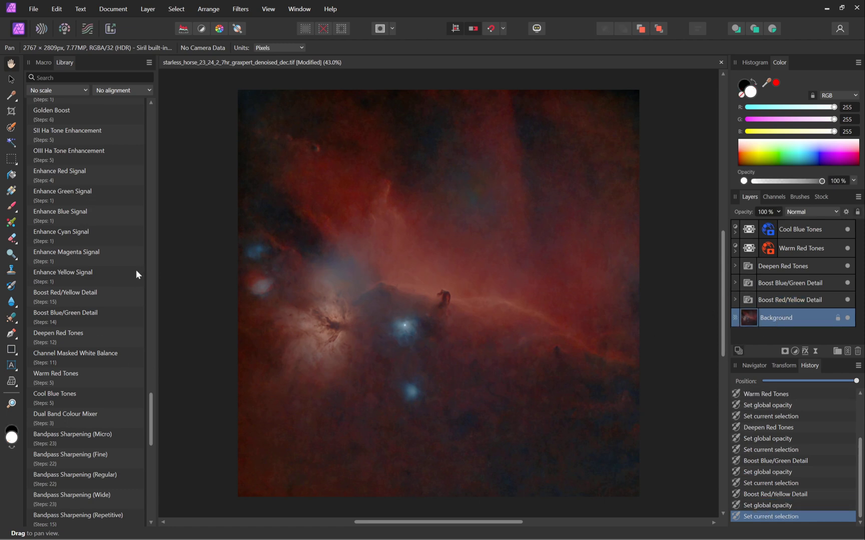
click(102, 277)
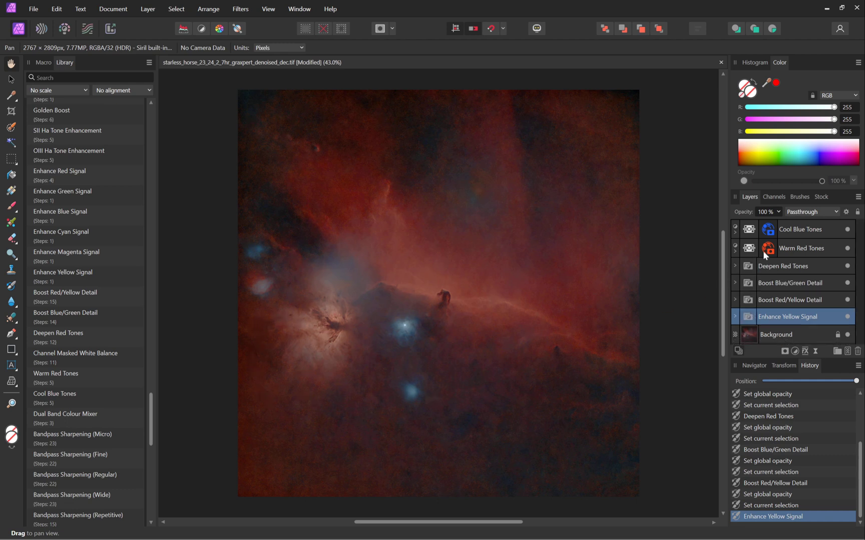
click(778, 212)
drag(778, 223, 759, 226)
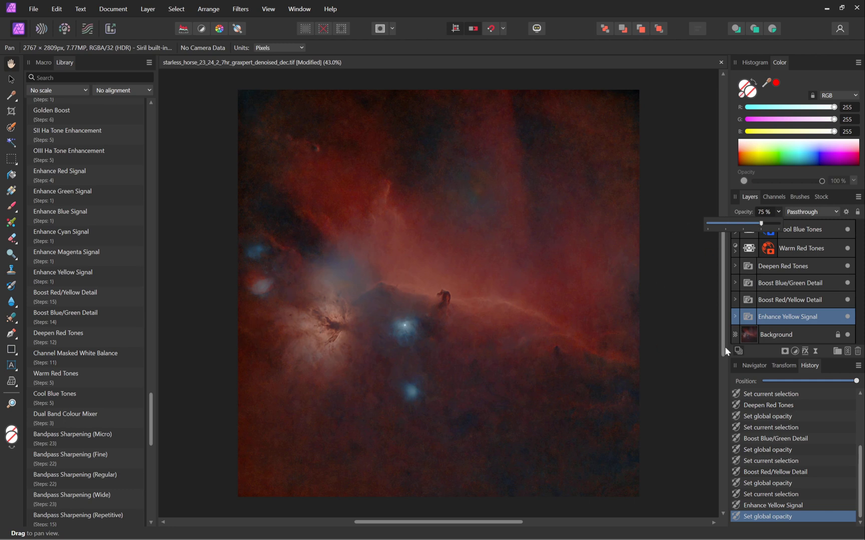
Apply the Enhance Cyan Signal macro directly above the Background layer and moderately reduce its opacity.
click(767, 335)
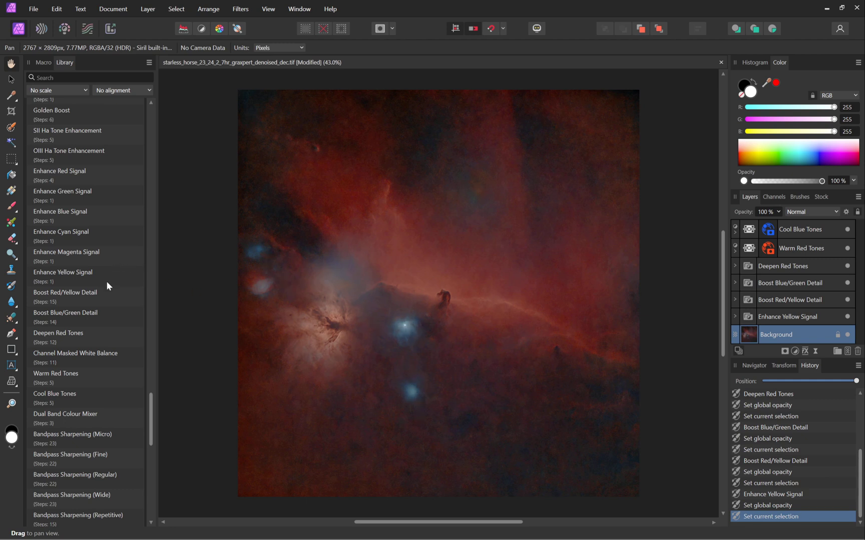
click(104, 241)
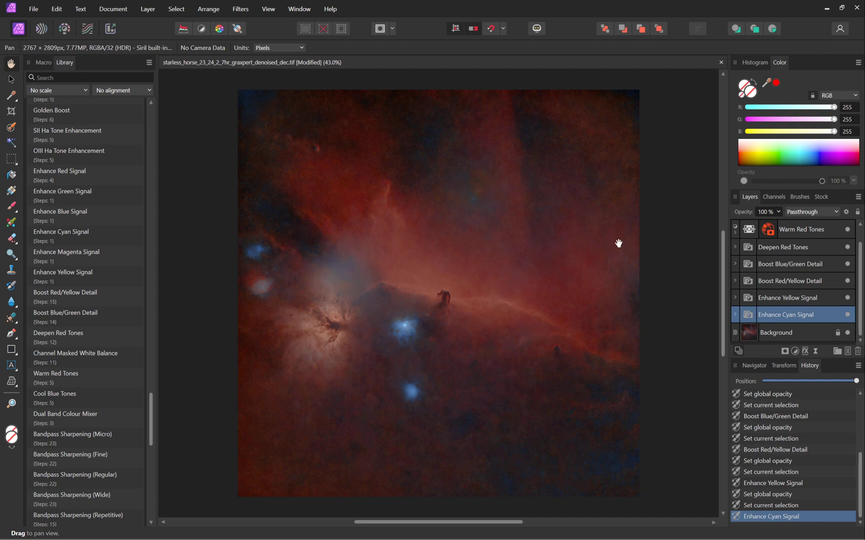
click(778, 212)
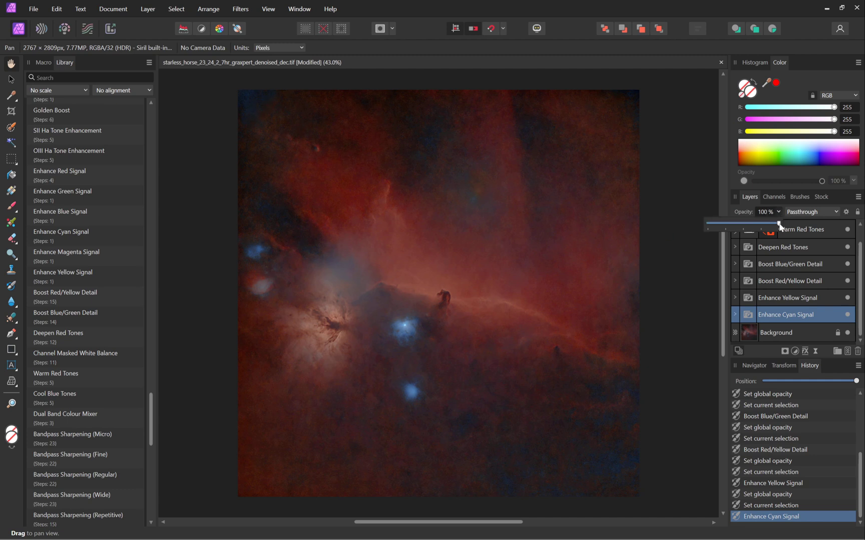
drag(778, 223, 754, 226)
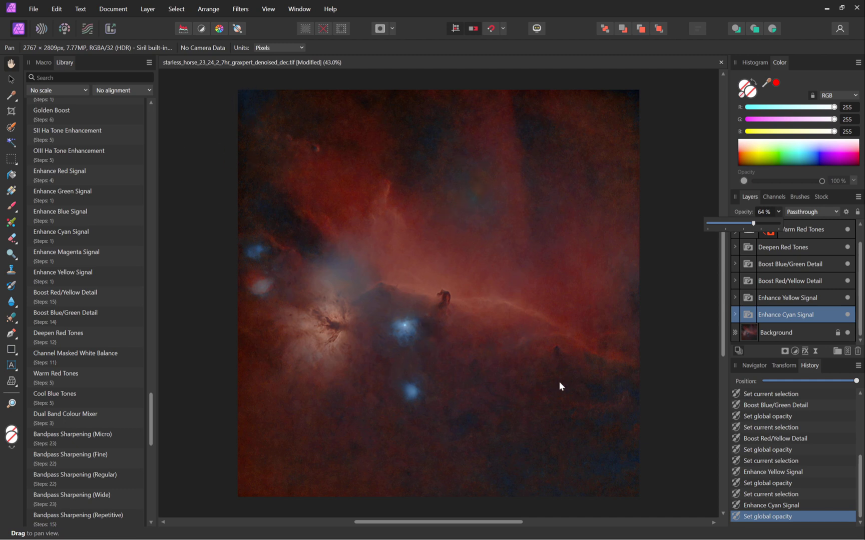
drag(752, 226, 759, 225)
Apply the Enhance Red Signal macro directly above the Background layer and set its opacity to 0%.
click(806, 332)
double_click(806, 332)
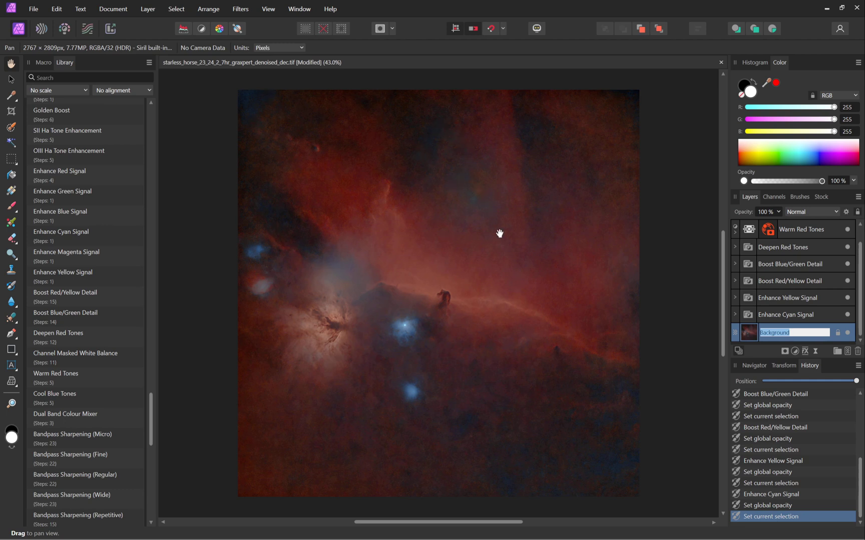
click(754, 336)
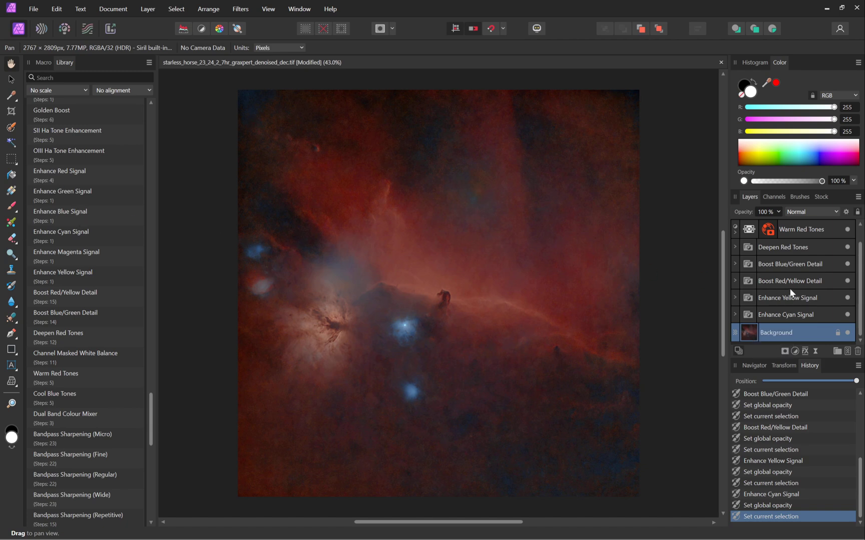
click(848, 316)
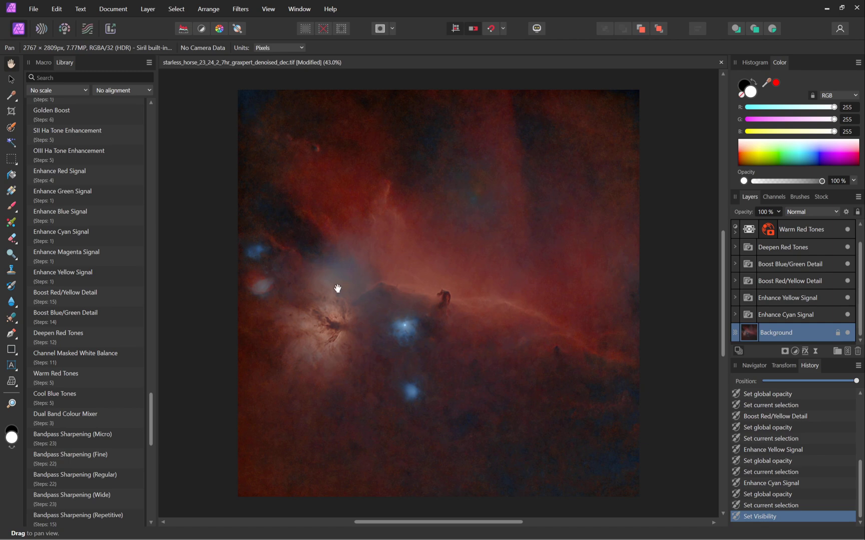
click(110, 177)
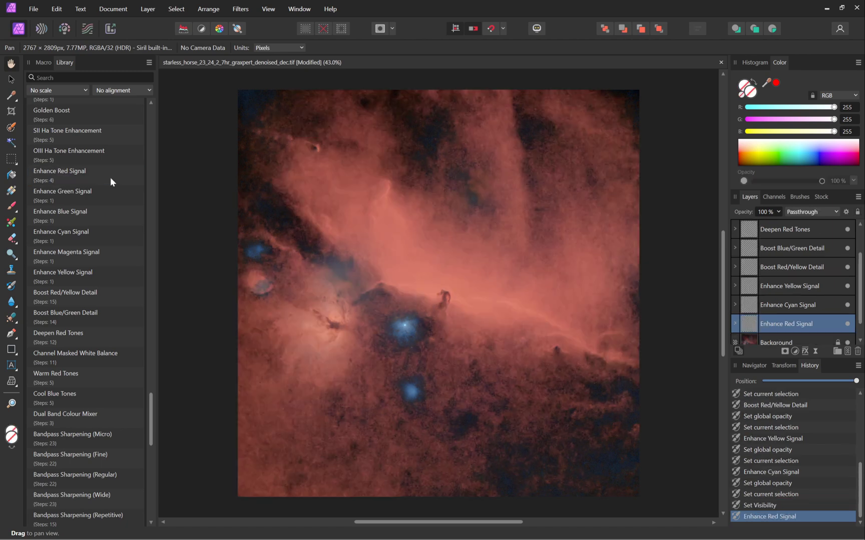
click(778, 212)
drag(778, 223, 710, 228)
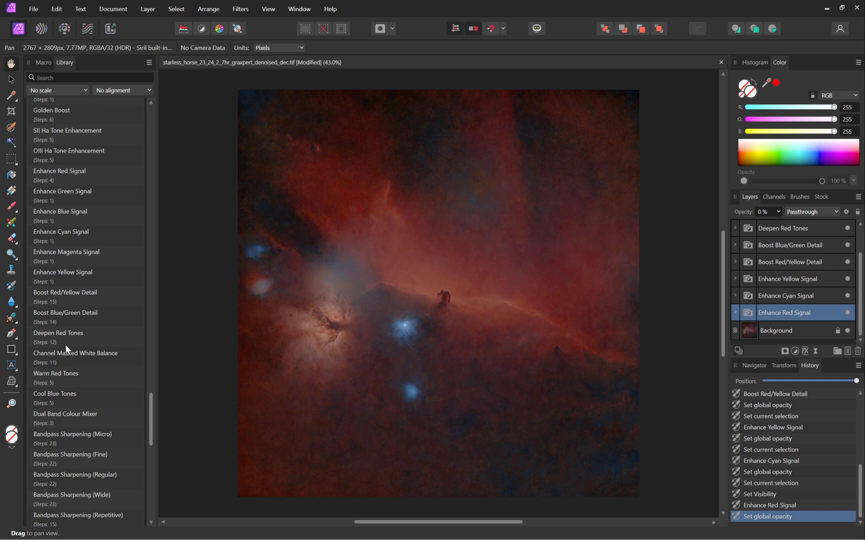
Apply the Enhance DSO Luminosity macro directly above the Background layer and set its opacity to 25%.
click(790, 336)
scroll(110, 233, up, 1)
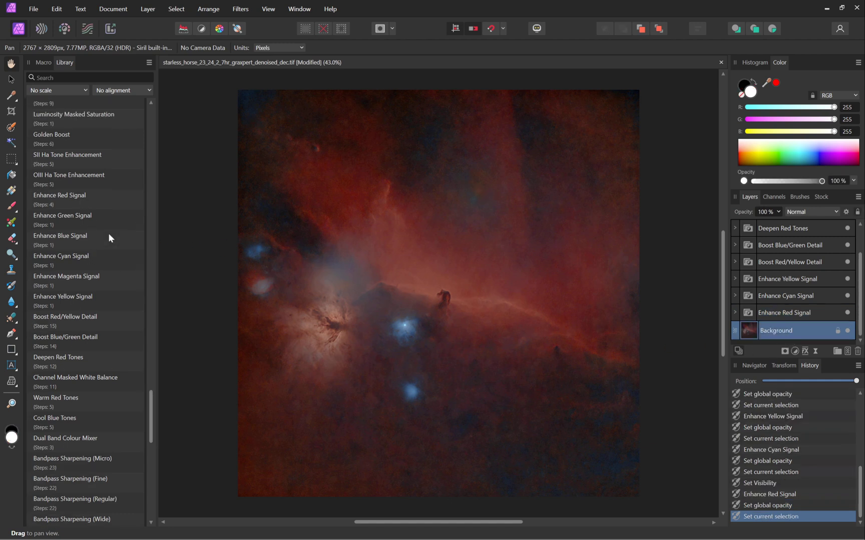
scroll(109, 235, up, 2)
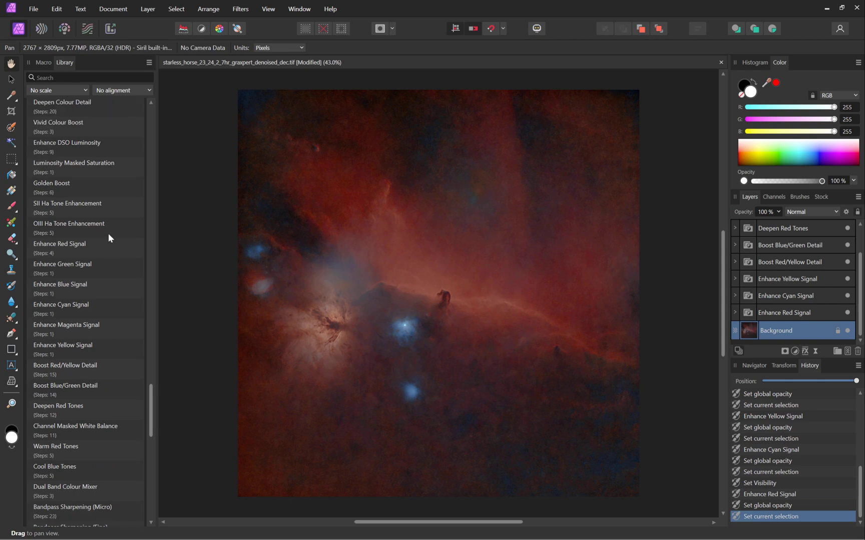
scroll(109, 238, up, 1)
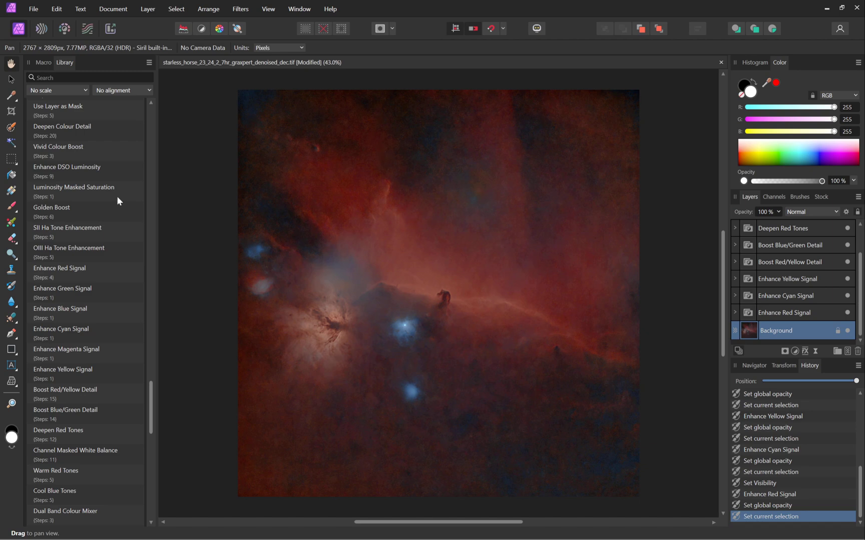
click(122, 169)
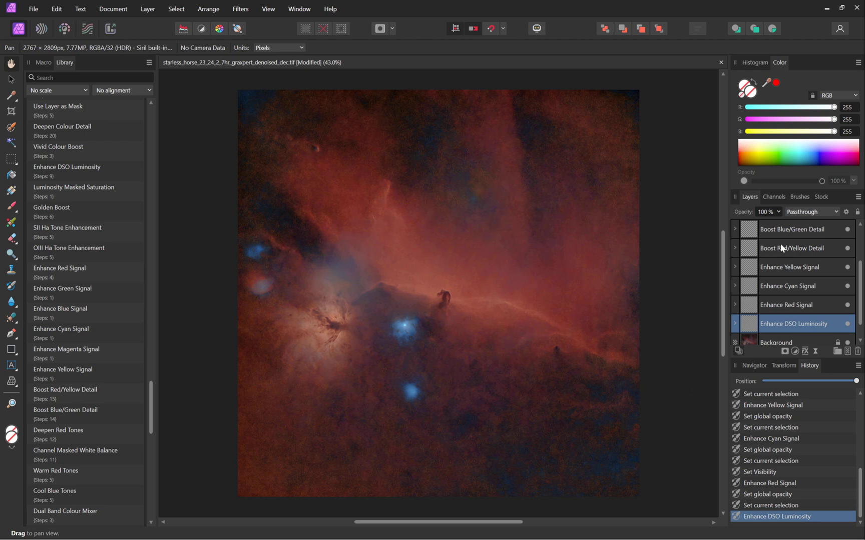
click(778, 212)
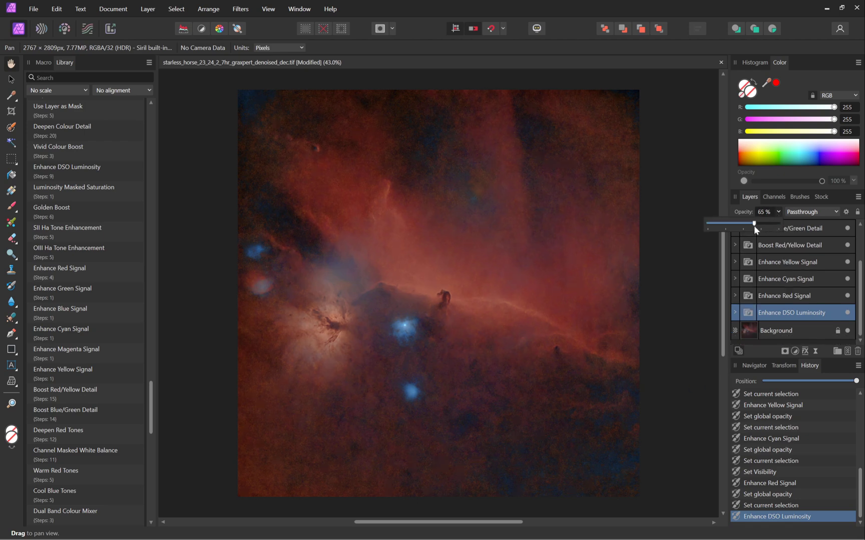
drag(719, 226, 724, 226)
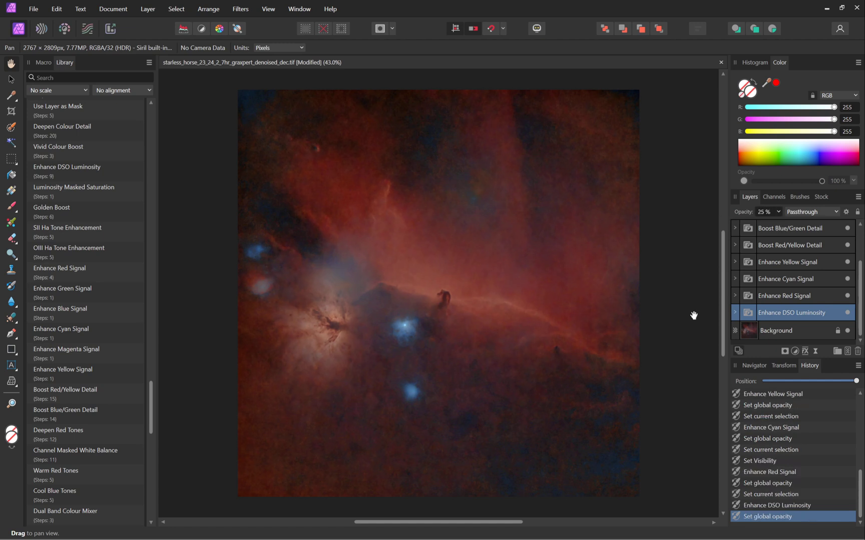
Apply the Deepen Colour Detail macro directly above the Background layer and set its opacity to 15%.
click(795, 328)
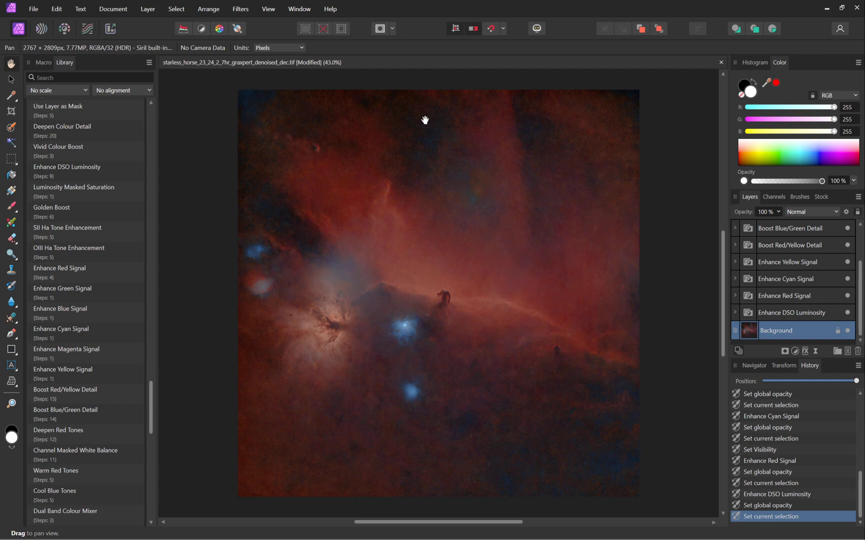
click(101, 133)
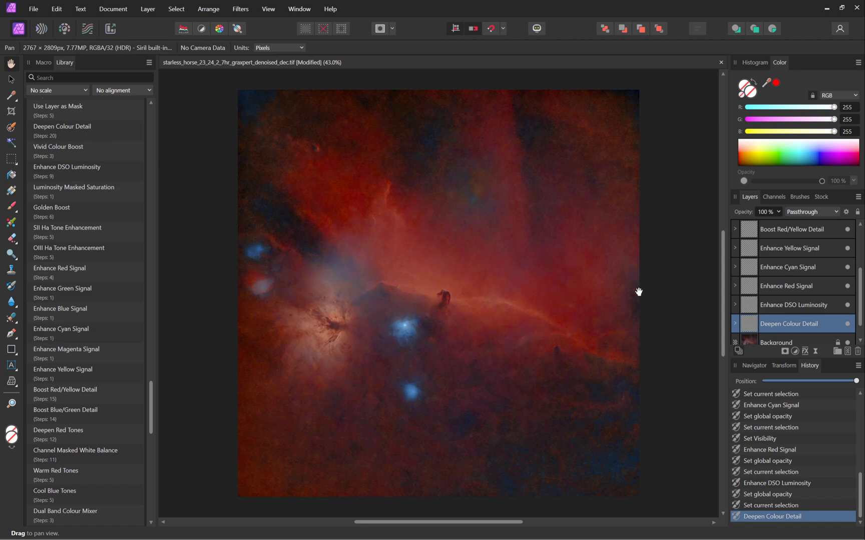
click(777, 211)
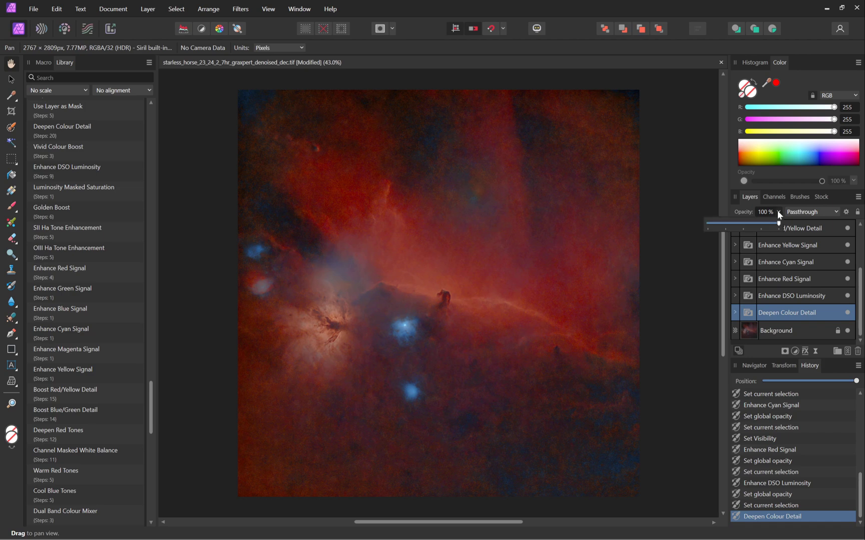
click(778, 224)
drag(743, 228, 716, 228)
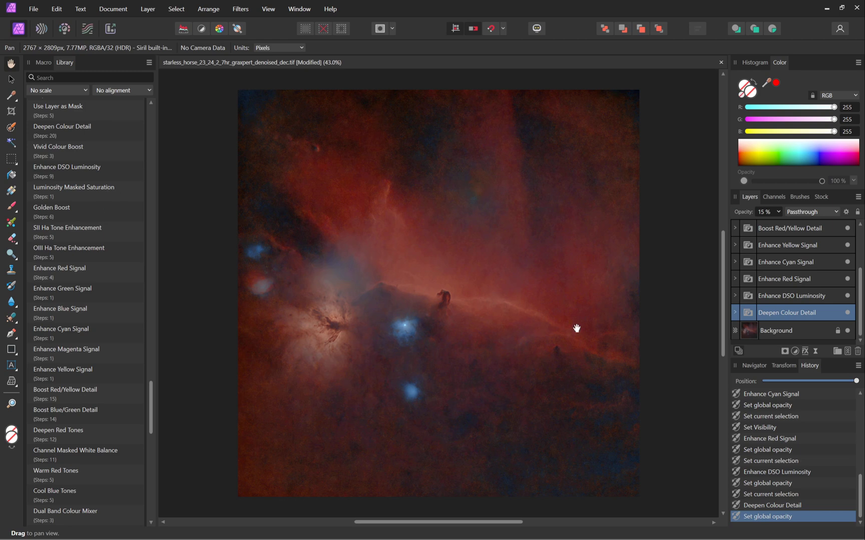
Apply the Weighted Saturation Mask macro directly above the Background layer, keep its opacity at 100% and hide the new layer.
click(802, 333)
scroll(94, 204, up, 5)
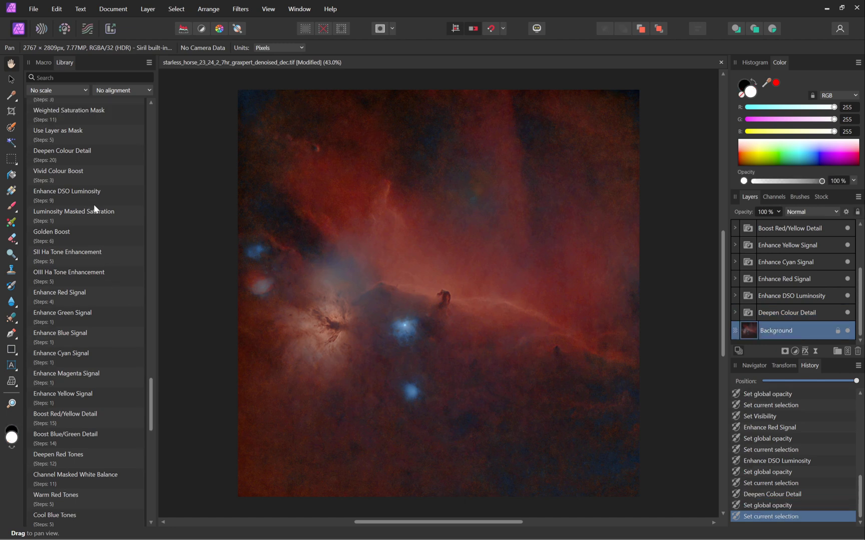
scroll(95, 209, up, 2)
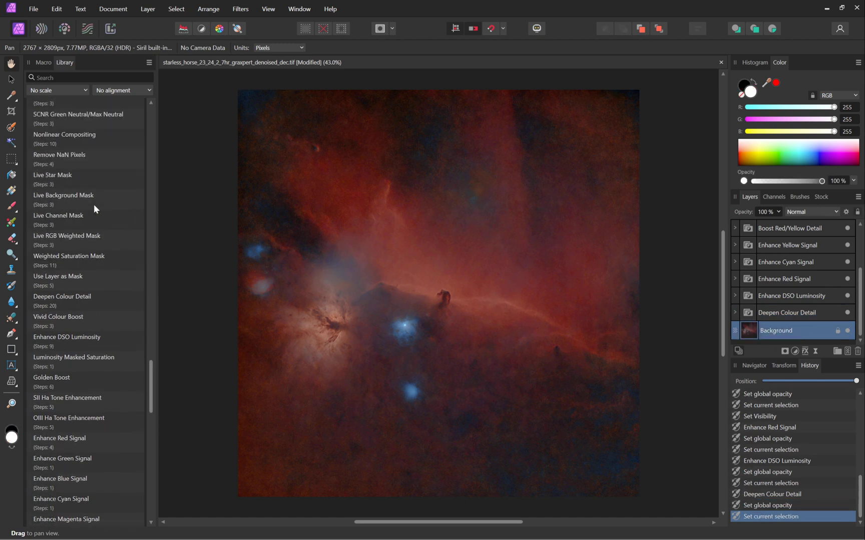
click(106, 258)
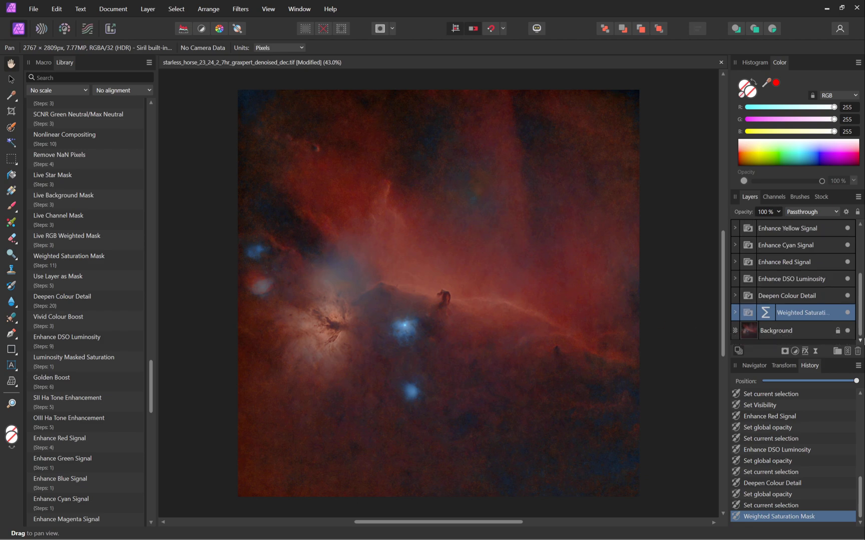
click(848, 313)
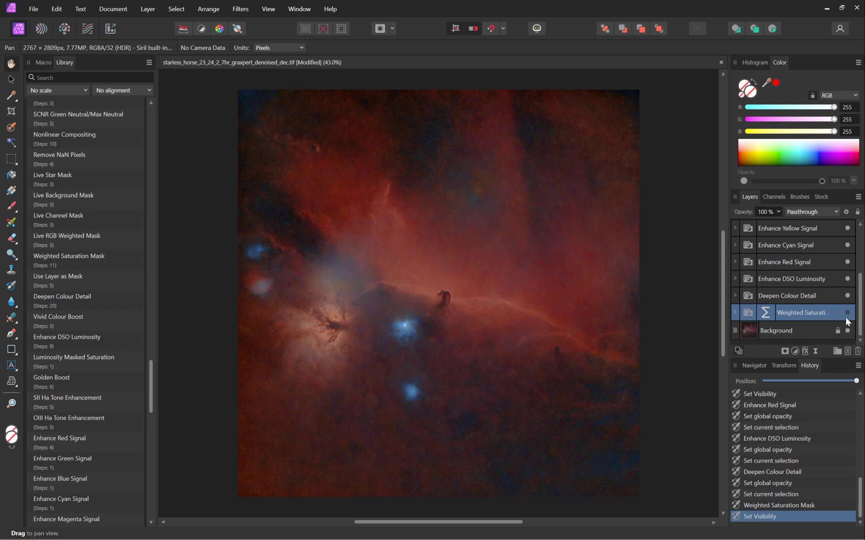
click(778, 213)
drag(778, 223, 851, 317)
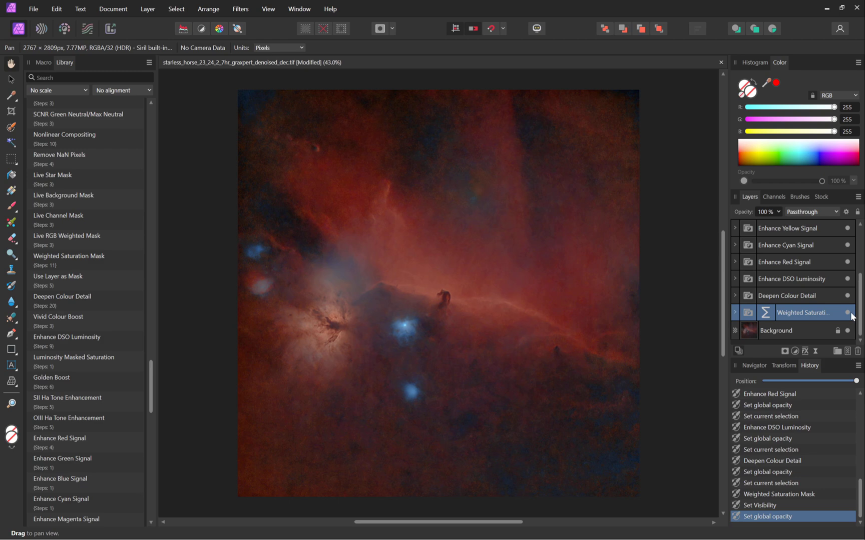
click(850, 315)
Apply the Highlight Brilliance macro directly above the Background layer.
click(801, 330)
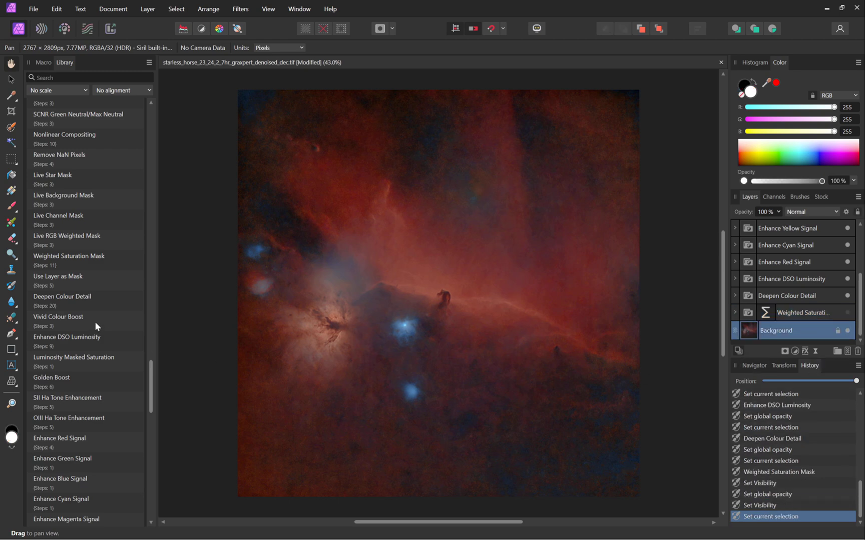
scroll(117, 222, up, 4)
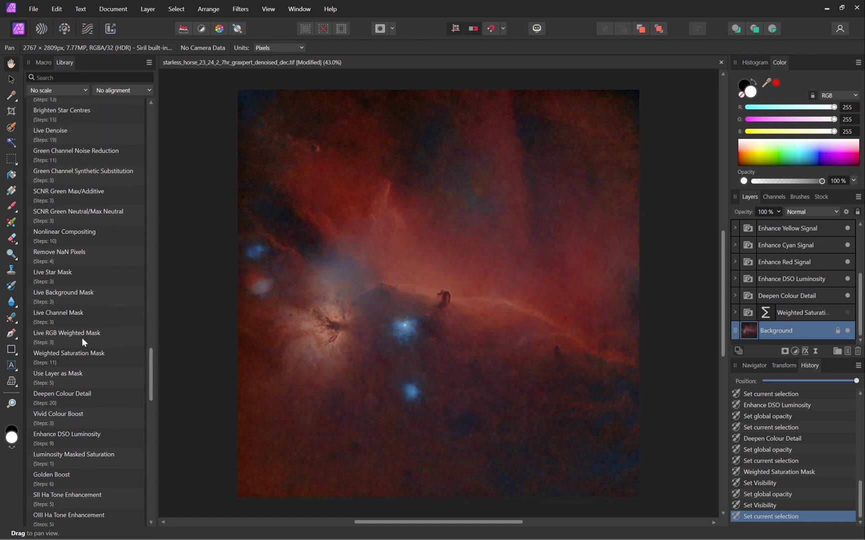
scroll(81, 337, up, 3)
scroll(81, 337, up, 4)
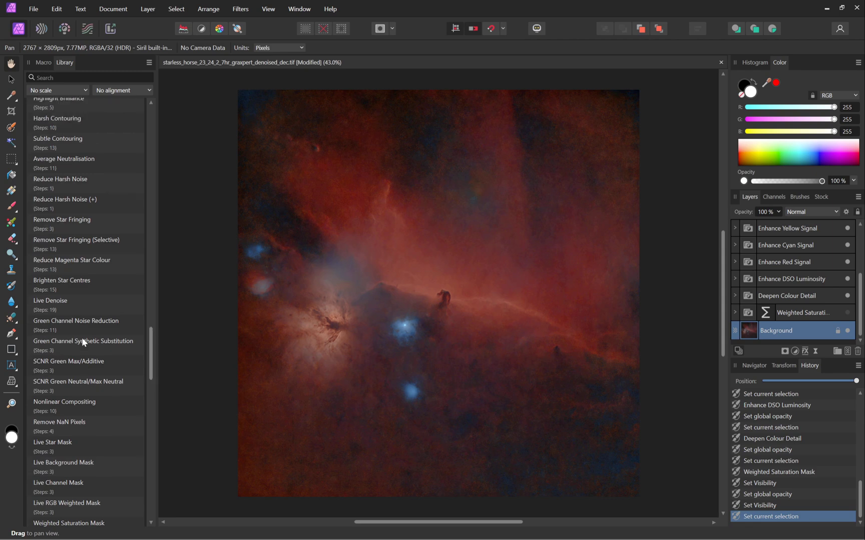
scroll(82, 337, up, 1)
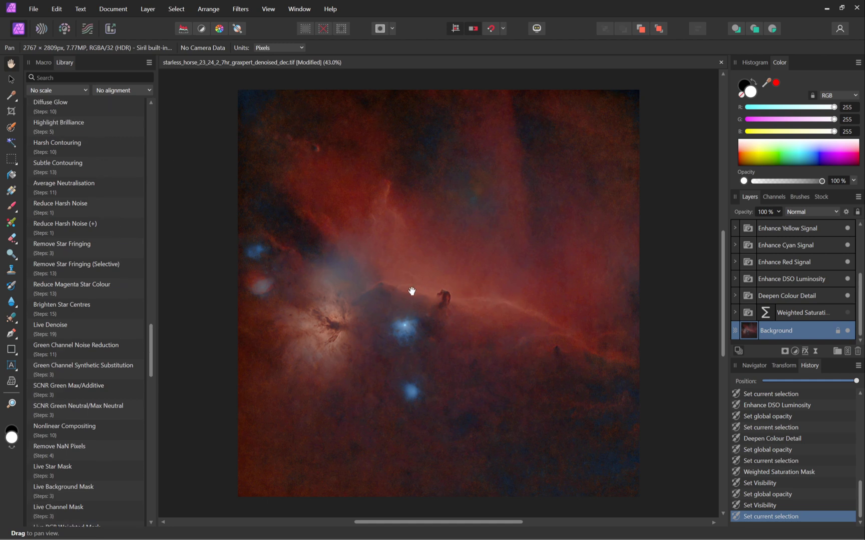
scroll(423, 290, up, 5)
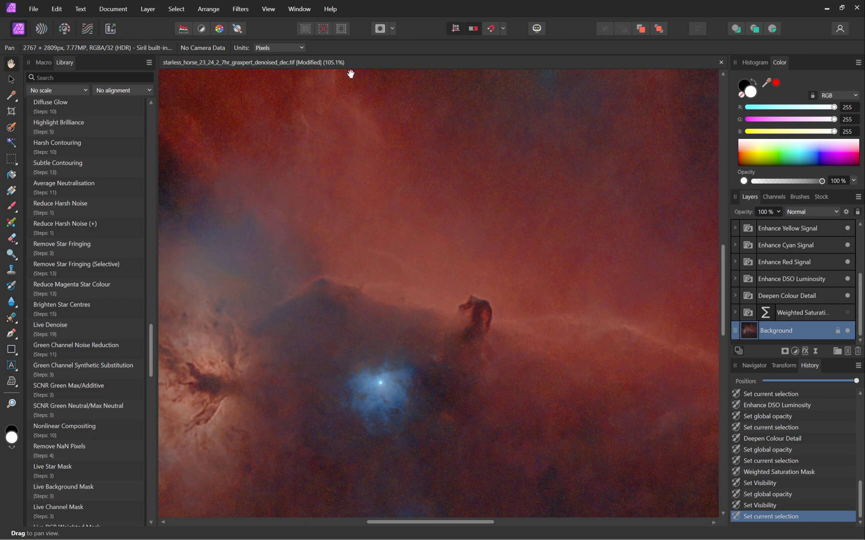
scroll(456, 285, down, 5)
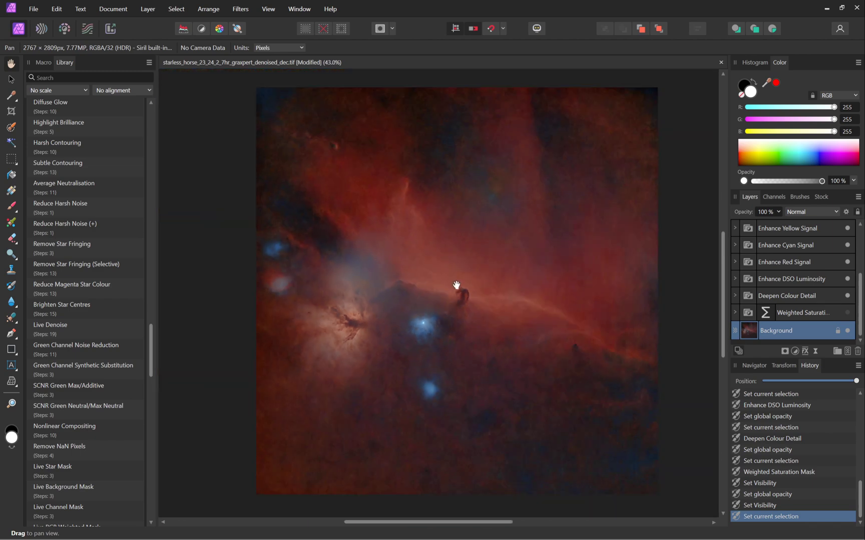
scroll(456, 285, up, 1)
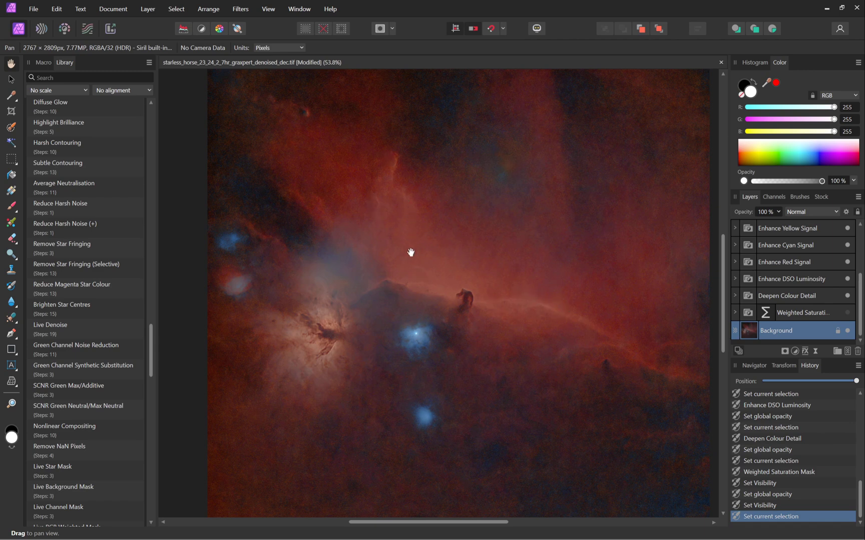
click(99, 130)
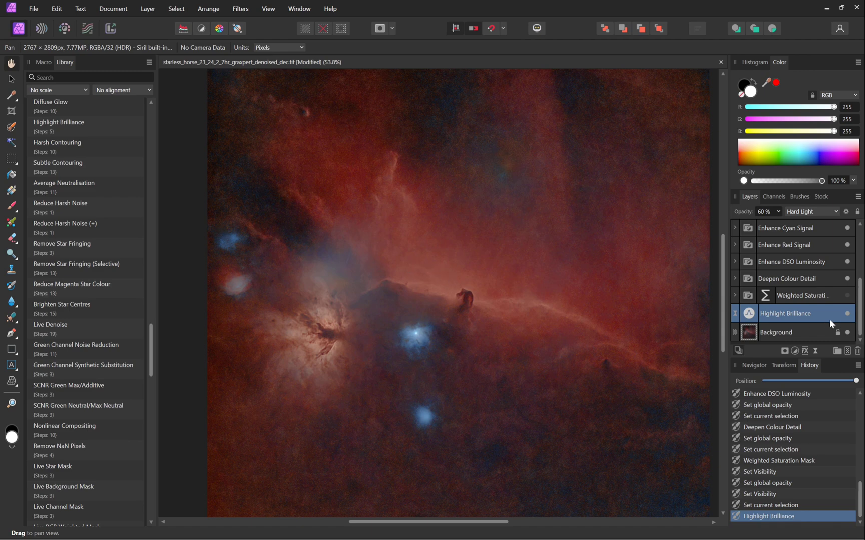
Compare the nebula with the Highlight Brilliance layer hidden and shown, leaving the layer visible.
click(847, 314)
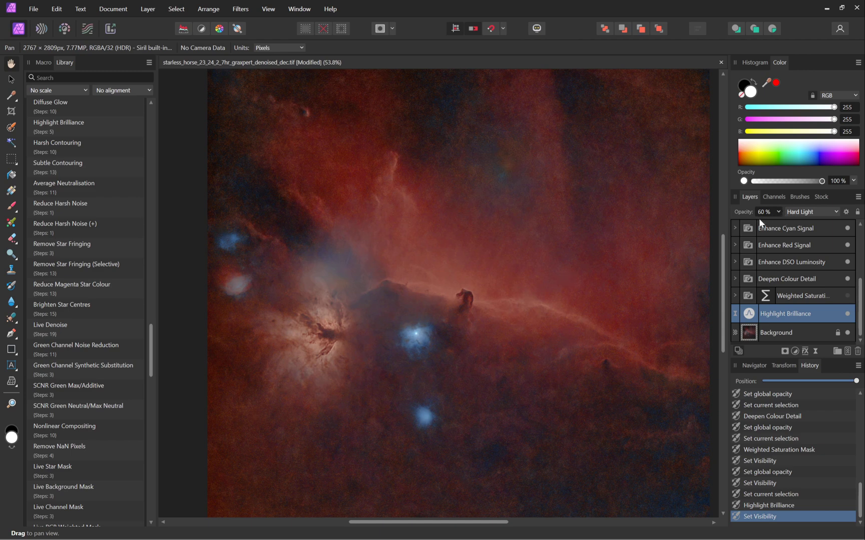
scroll(609, 267, down, 2)
drag(610, 267, 497, 303)
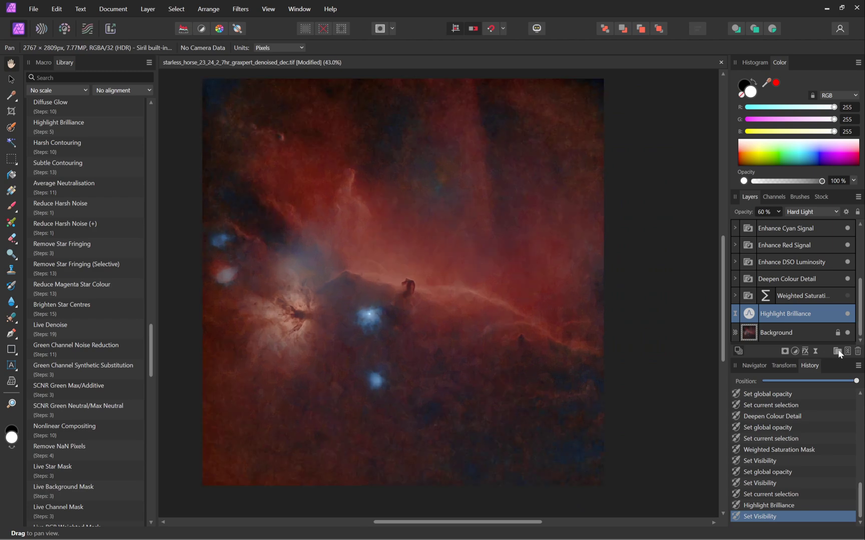
click(847, 314)
drag(428, 256, 453, 265)
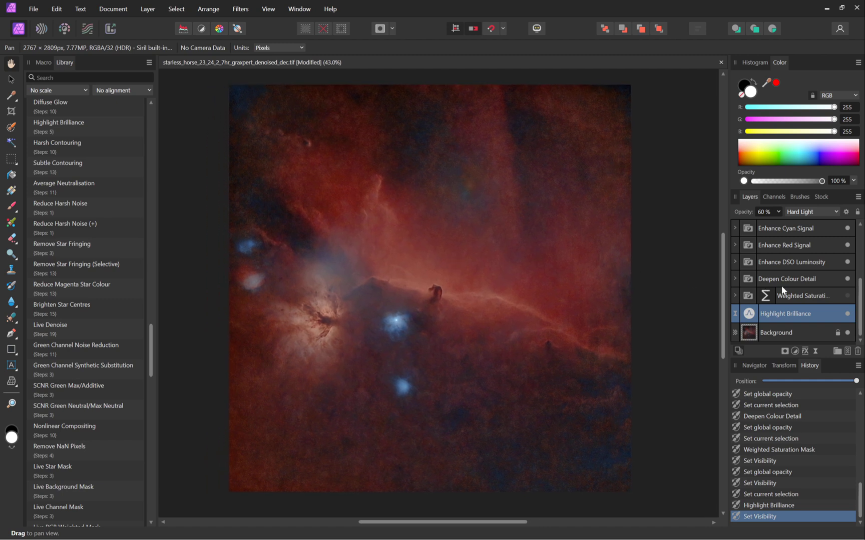
Merge all visible layers into a new pixel layer above the Cool Blue Tones layer.
drag(857, 293, 845, 240)
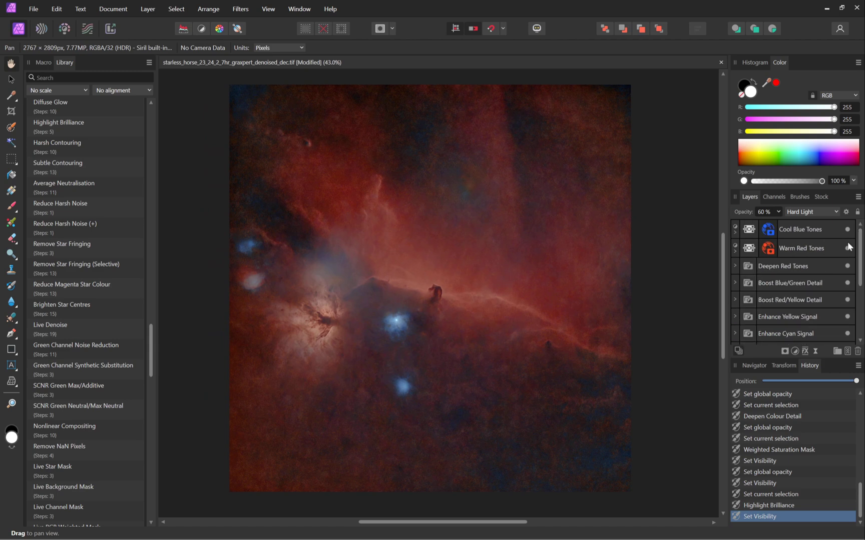
click(812, 230)
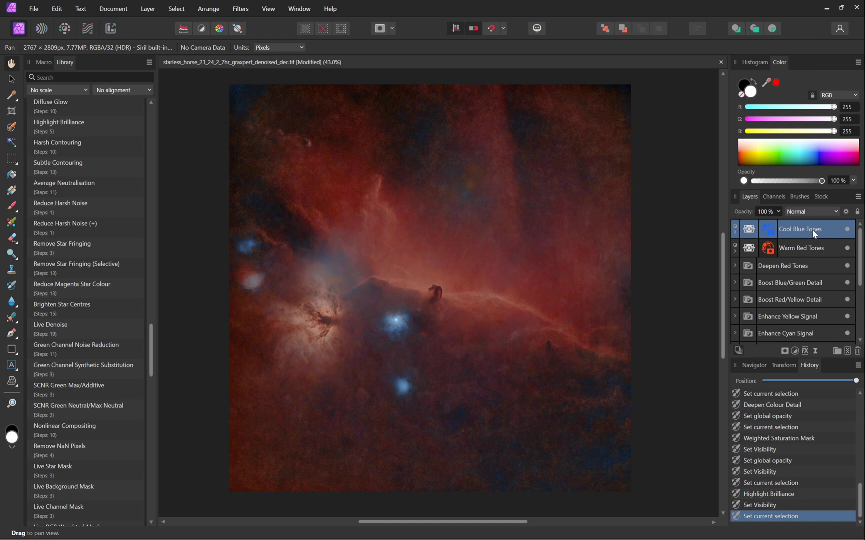
right_click(812, 229)
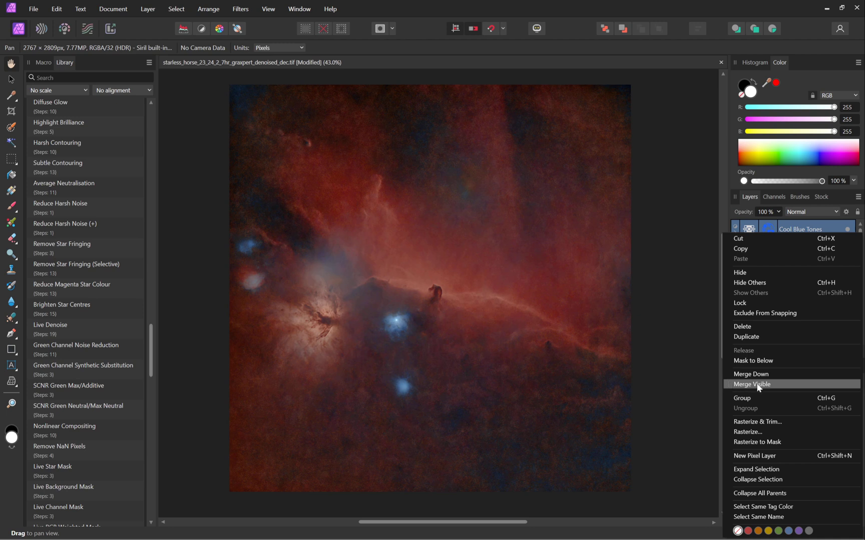
click(712, 384)
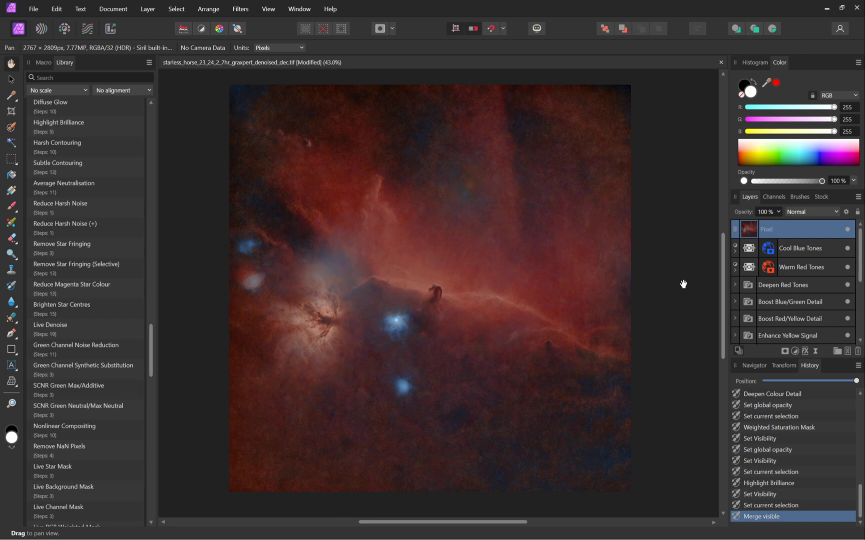
Copy the merged Pixel layer and create a new document from the clipboard.
right_click(794, 231)
click(774, 246)
click(40, 9)
click(58, 46)
drag(704, 344, 713, 348)
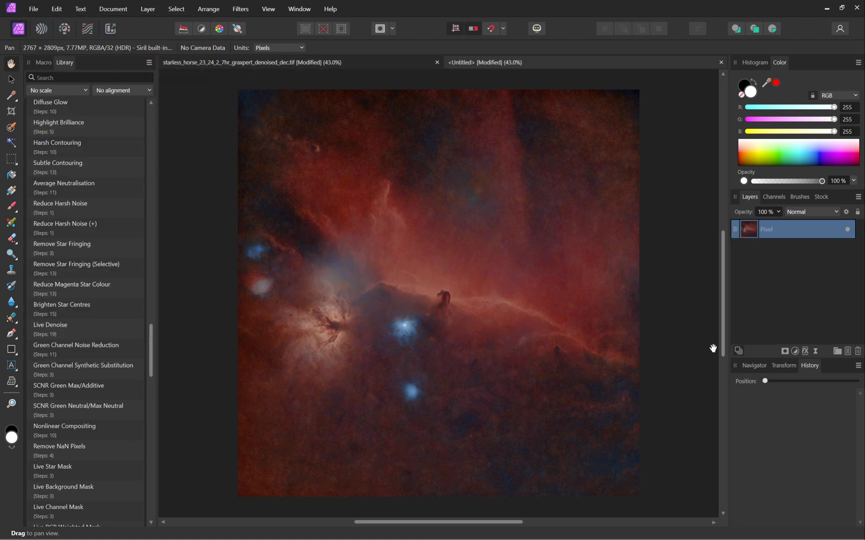
Add a hidden Levels adjustment with default settings above the Pixel layer, leaving the Pixel layer selected.
click(796, 352)
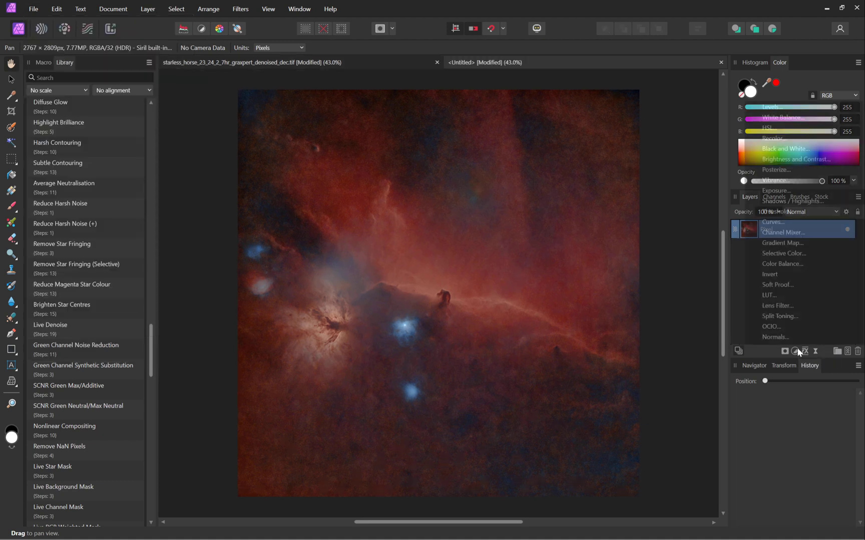
click(765, 106)
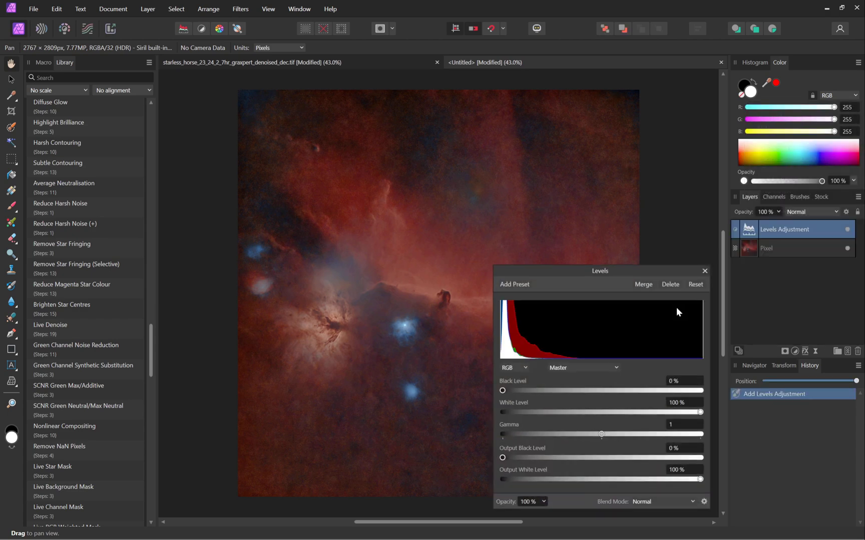
click(704, 272)
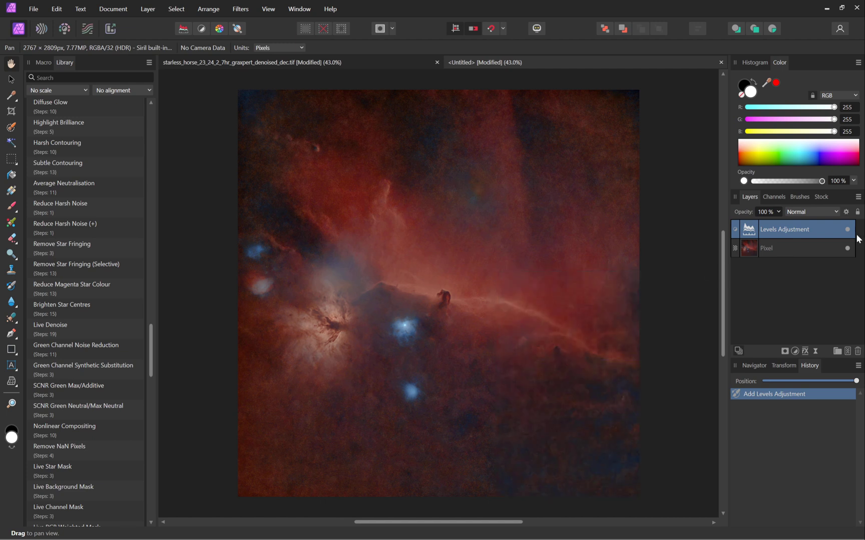
double_click(747, 232)
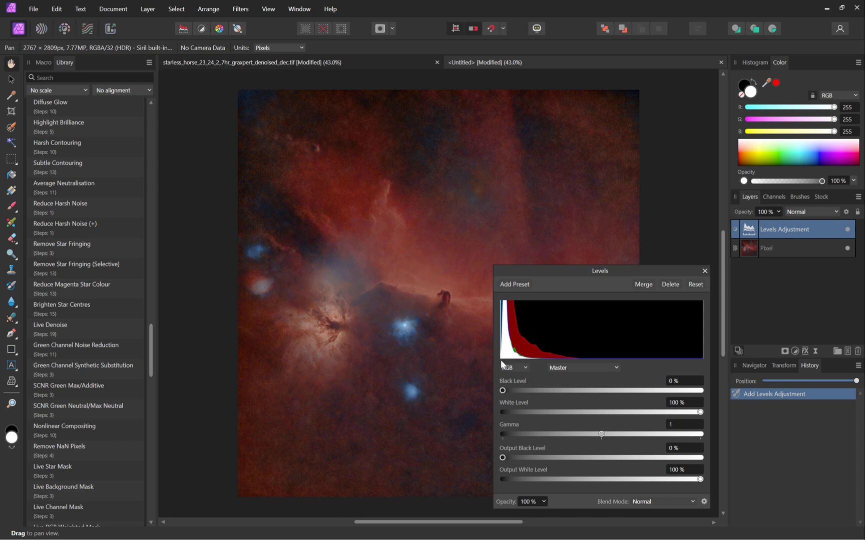
click(704, 271)
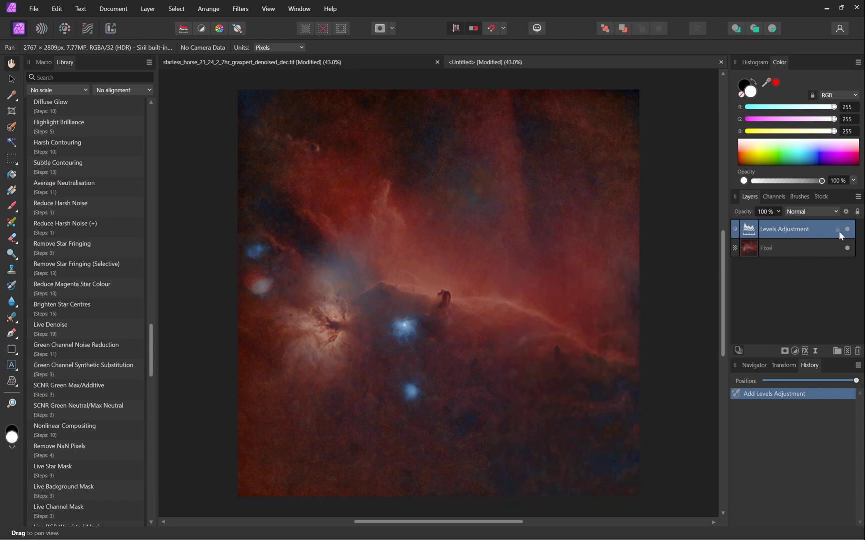
click(846, 230)
click(783, 253)
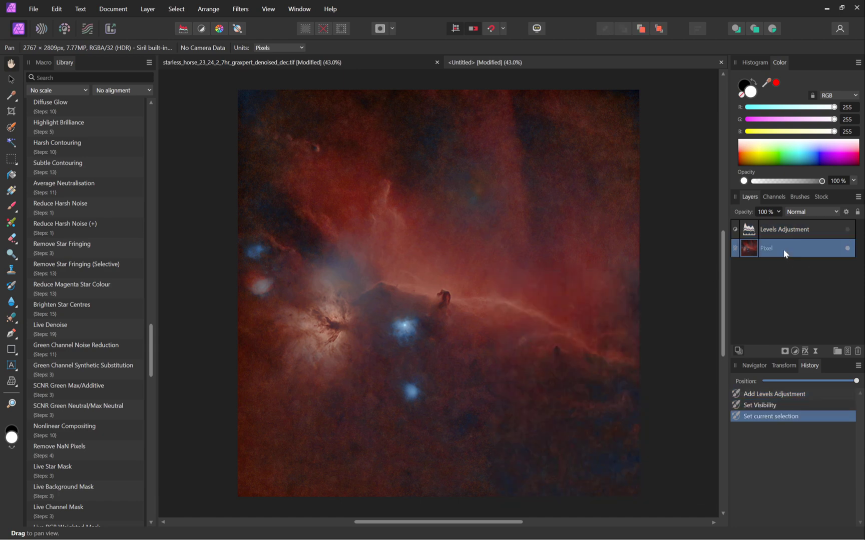
click(815, 351)
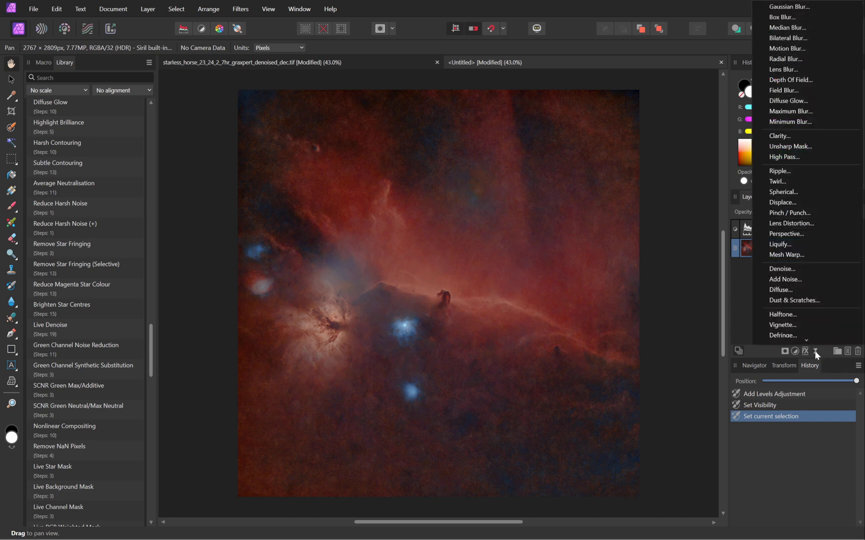
click(788, 136)
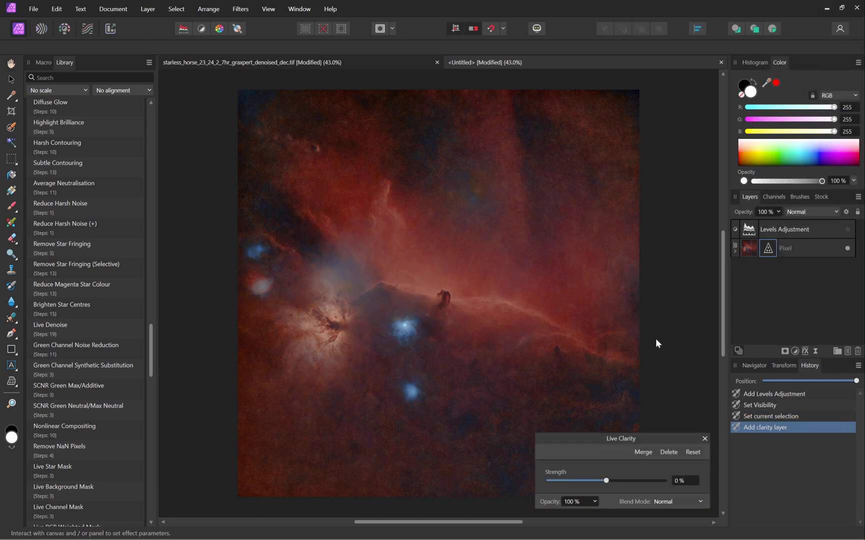
drag(626, 438, 670, 426)
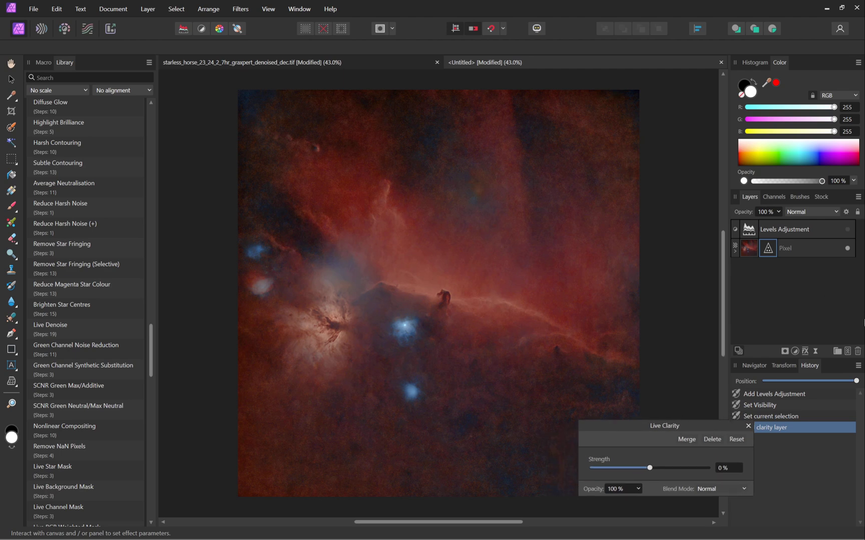
click(734, 247)
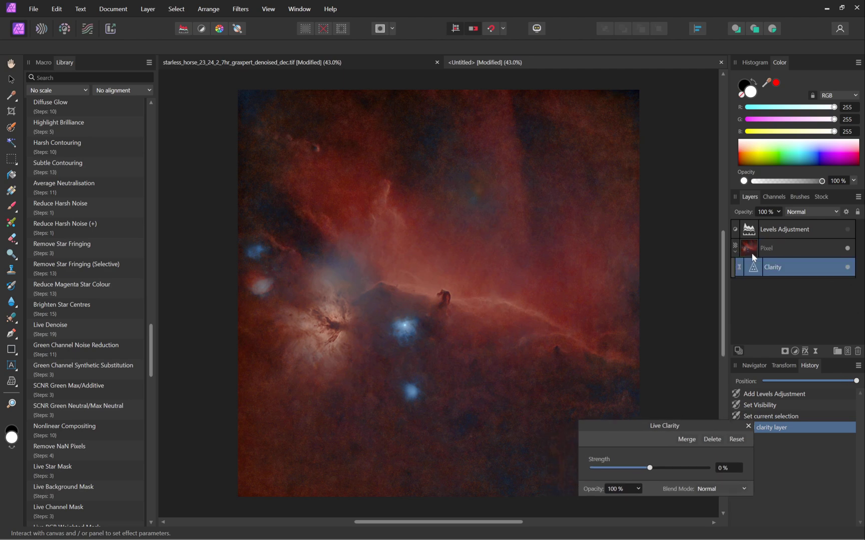
right_click(781, 262)
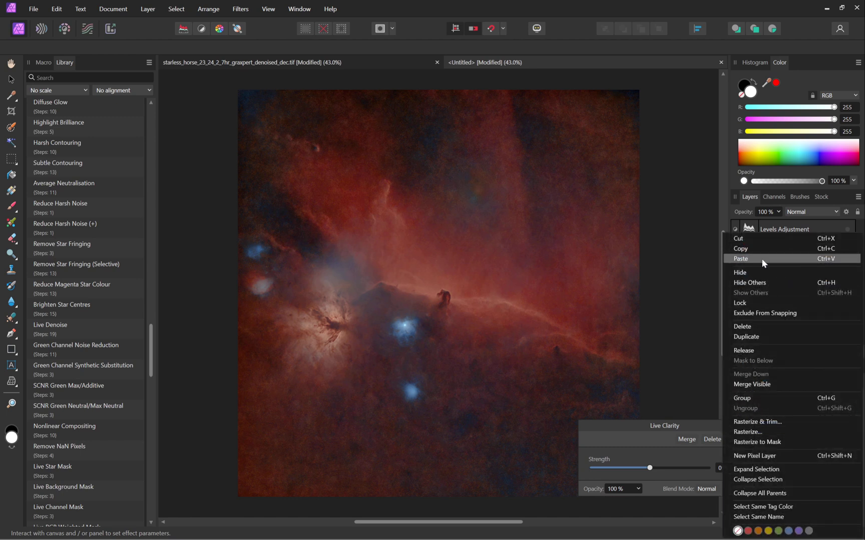
click(749, 327)
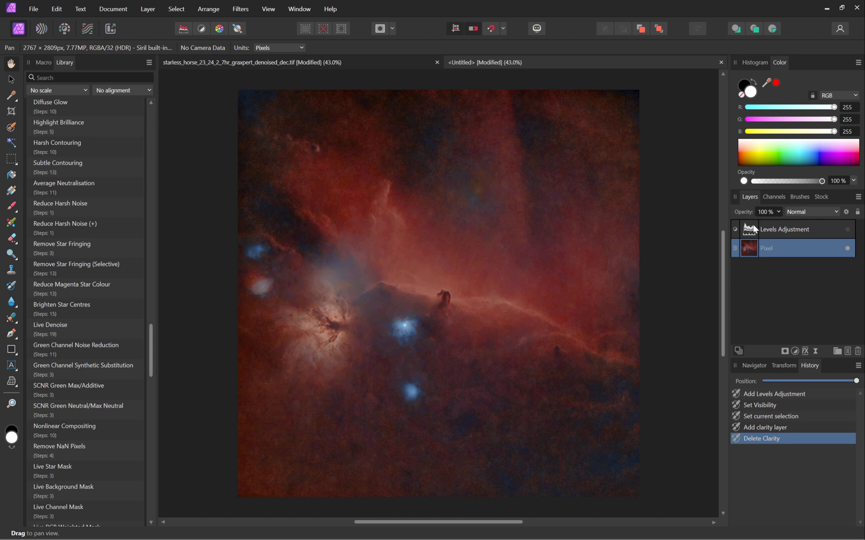
click(784, 196)
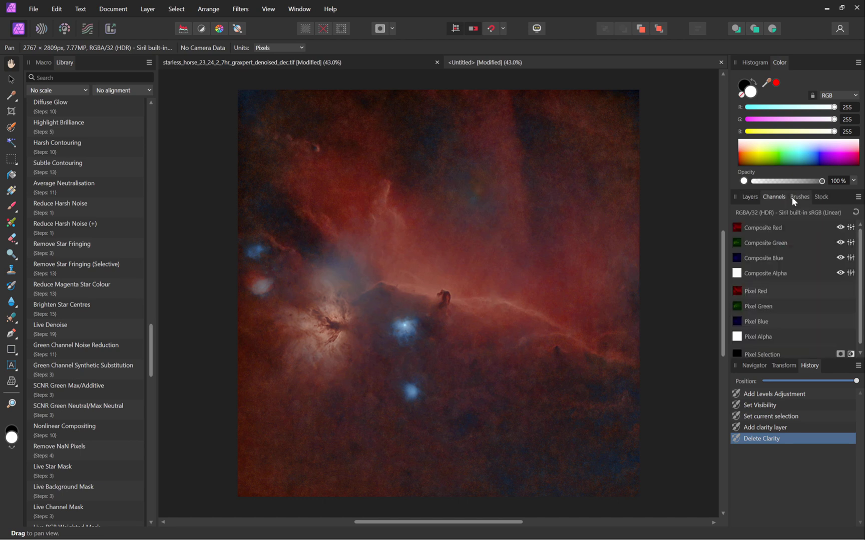
click(744, 197)
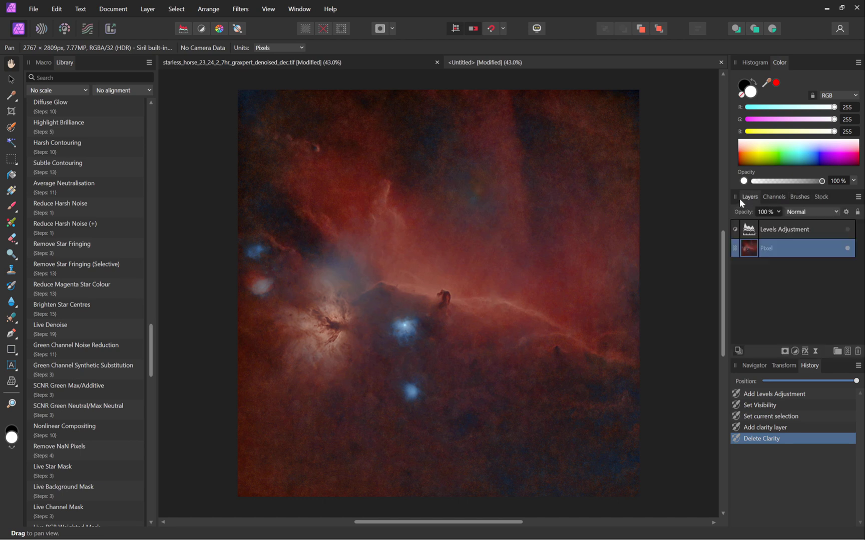
Add a Live Clarity filter to the Pixel layer with its strength set to 6%.
click(815, 352)
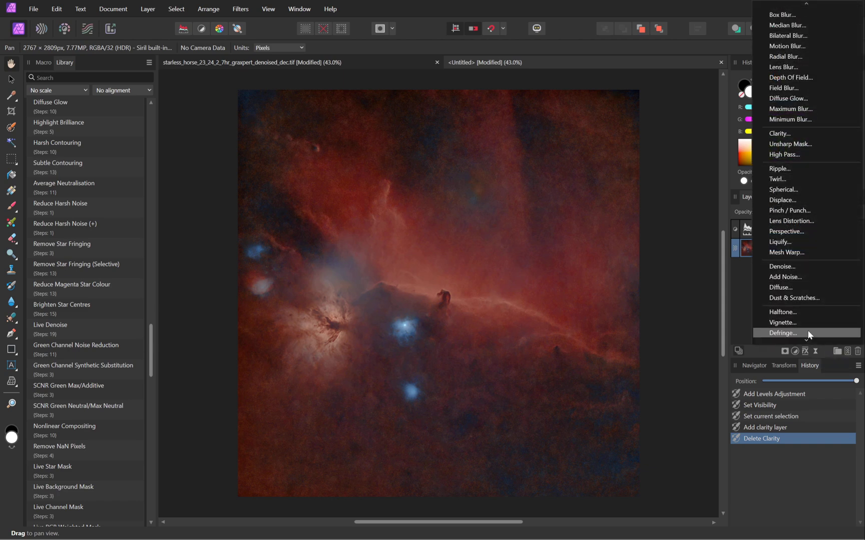
click(810, 134)
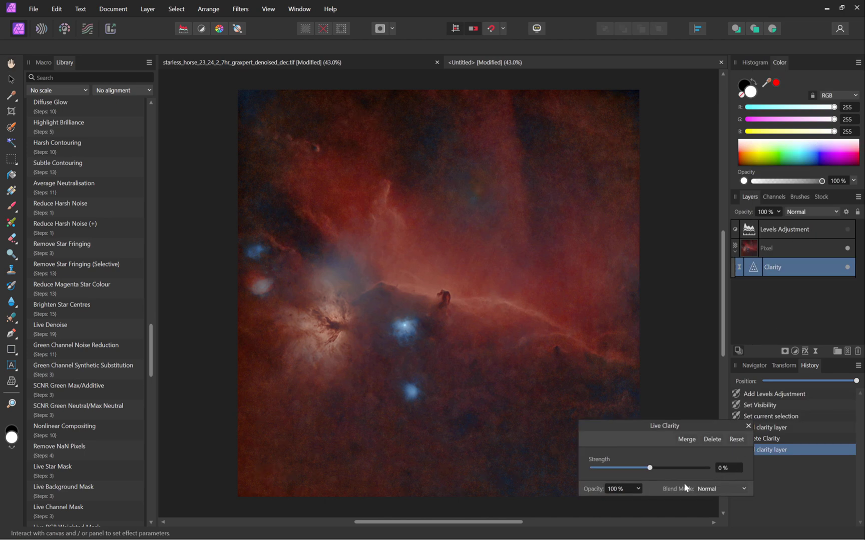
mouse_move(651, 470)
mouse_down()
mouse_move(690, 475)
mouse_move(650, 470)
mouse_up()
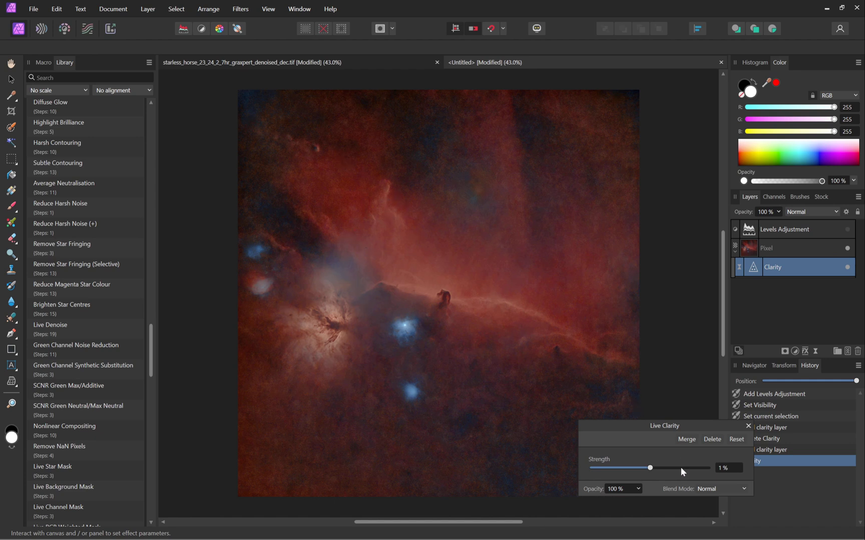
drag(647, 470, 653, 470)
click(747, 425)
Duplicate the nested Clarity filter and release the copy so it sits above the Pixel layer.
right_click(741, 268)
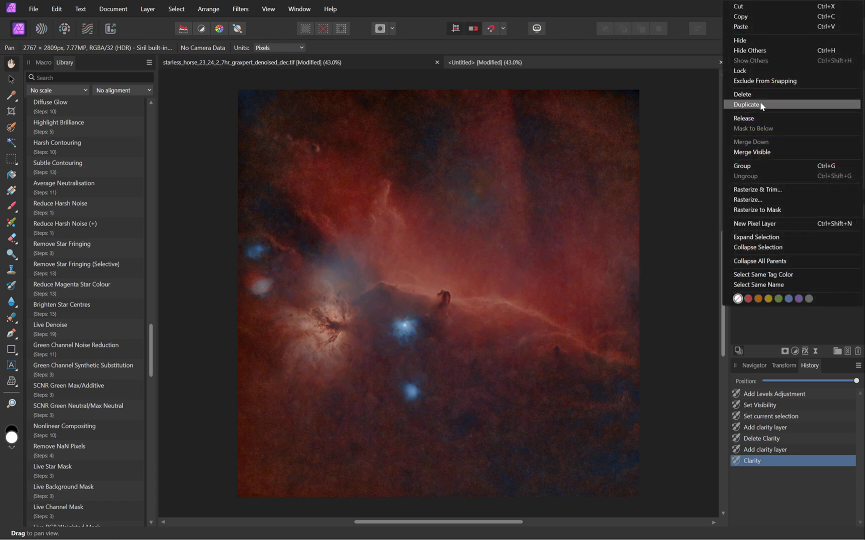
click(746, 322)
right_click(739, 272)
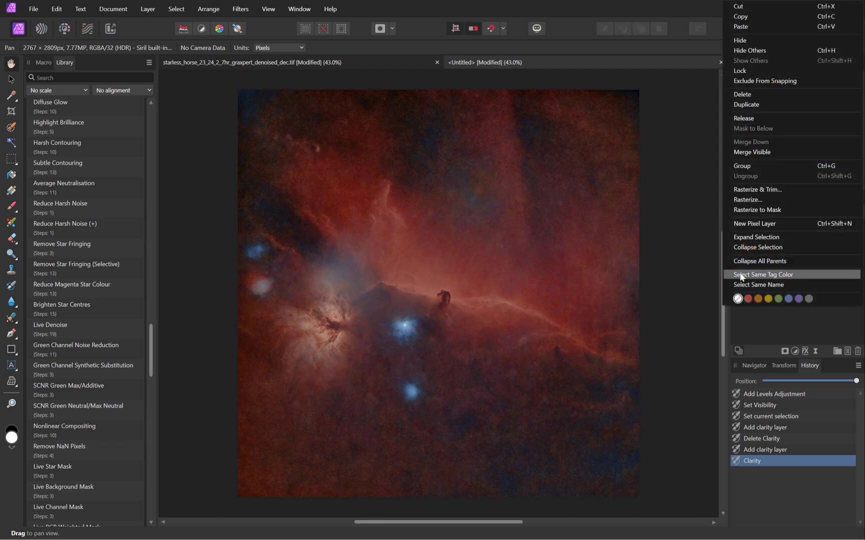
click(756, 105)
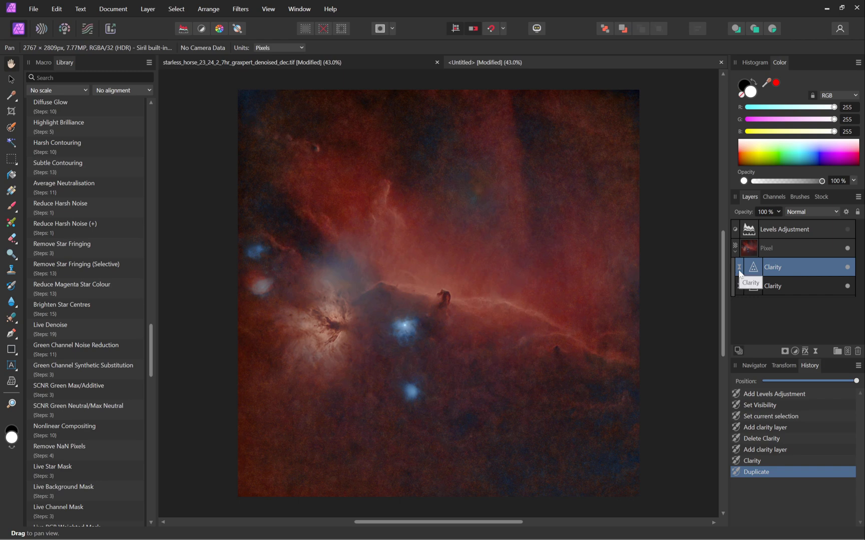
right_click(738, 269)
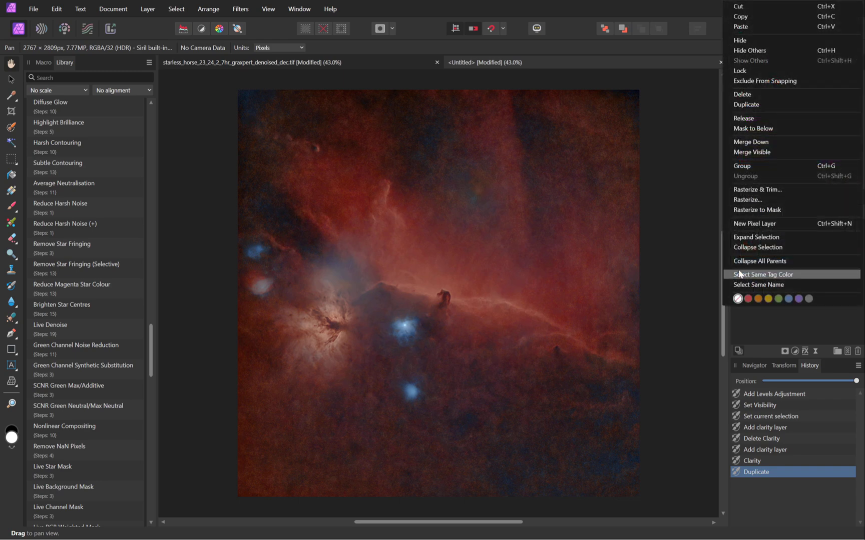
click(746, 117)
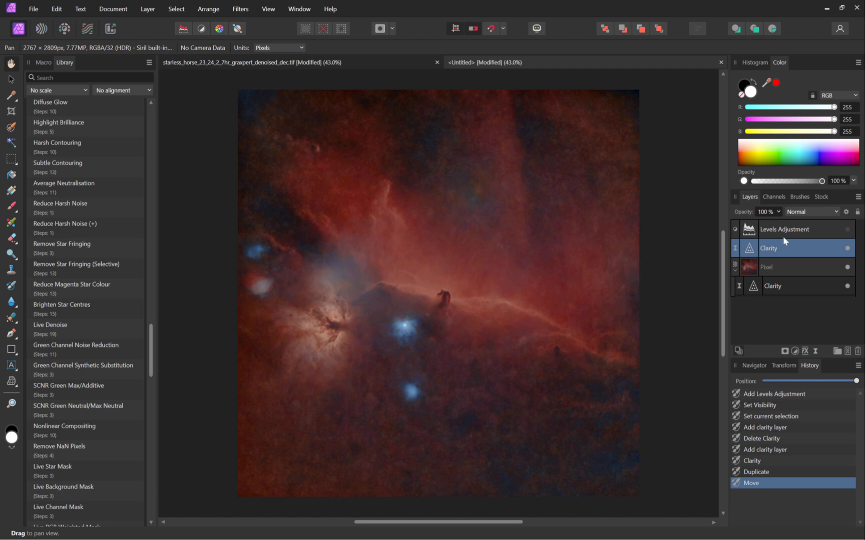
Set the strength of the Clarity filter above the Pixel layer to 39%.
double_click(749, 250)
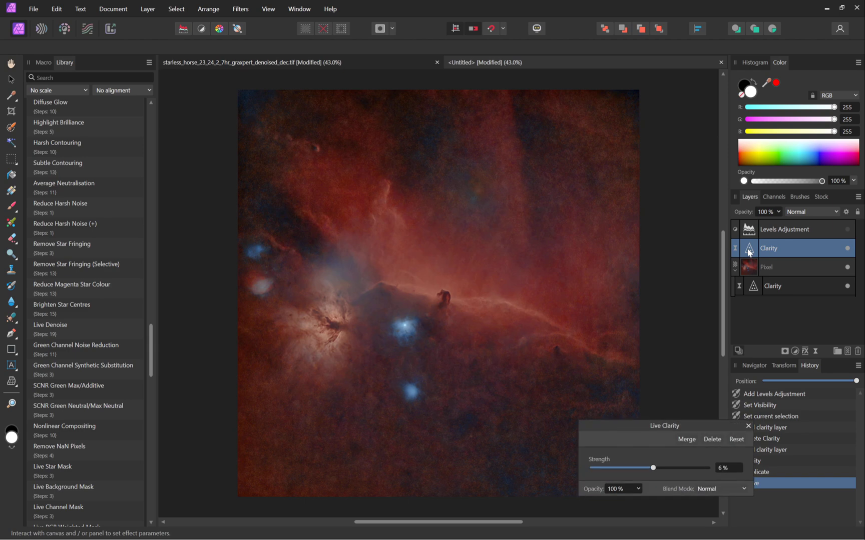
drag(656, 472, 681, 473)
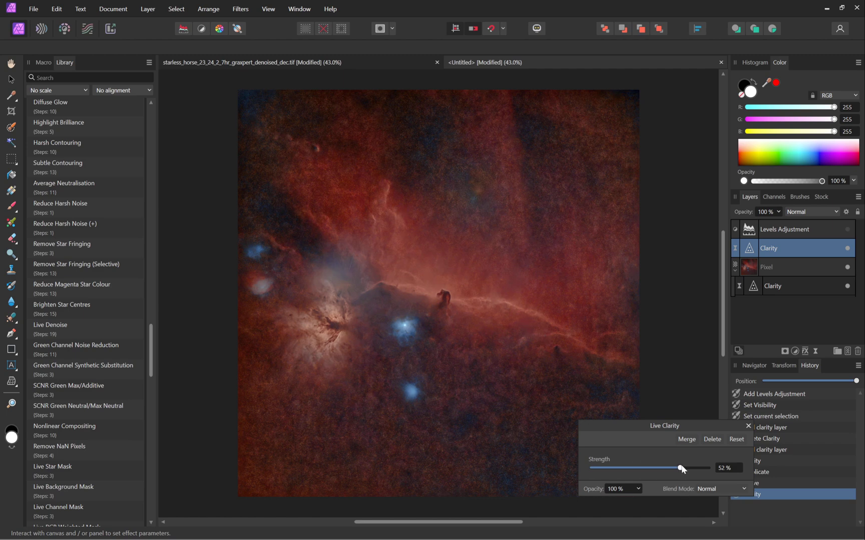
drag(682, 469, 673, 470)
click(749, 425)
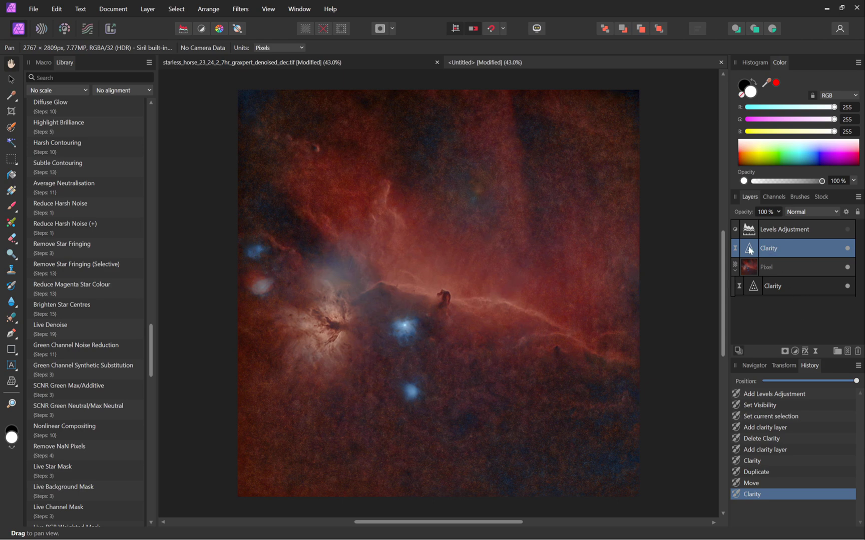
double_click(752, 287)
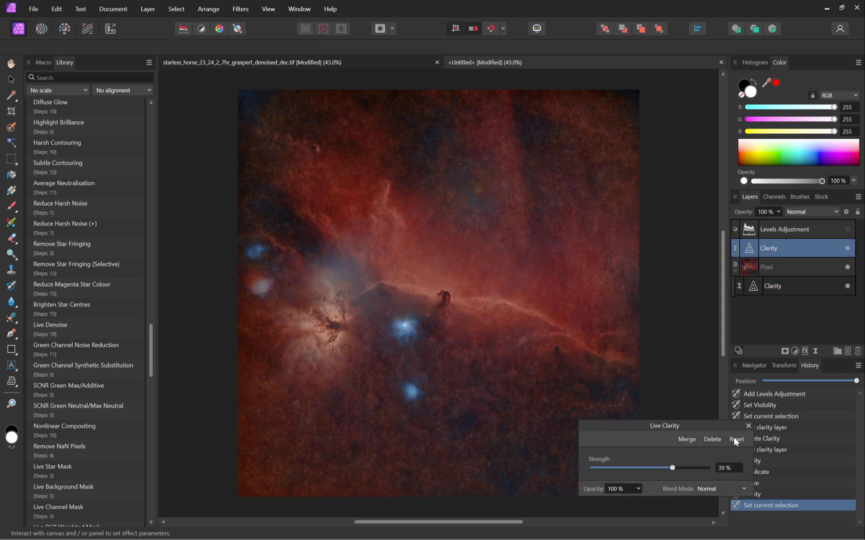
click(747, 428)
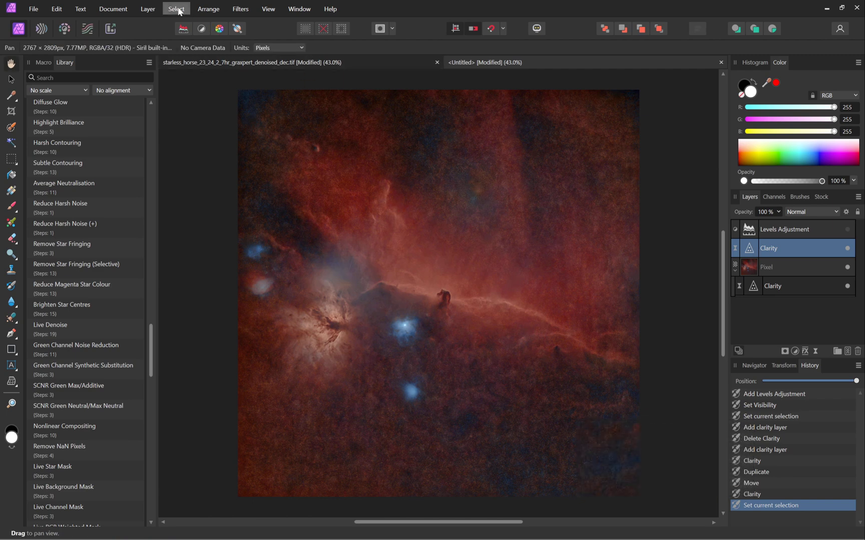
Invert the Clarity layer above the Pixel layer to mask its effect, and activate the Paint Brush tool.
click(155, 7)
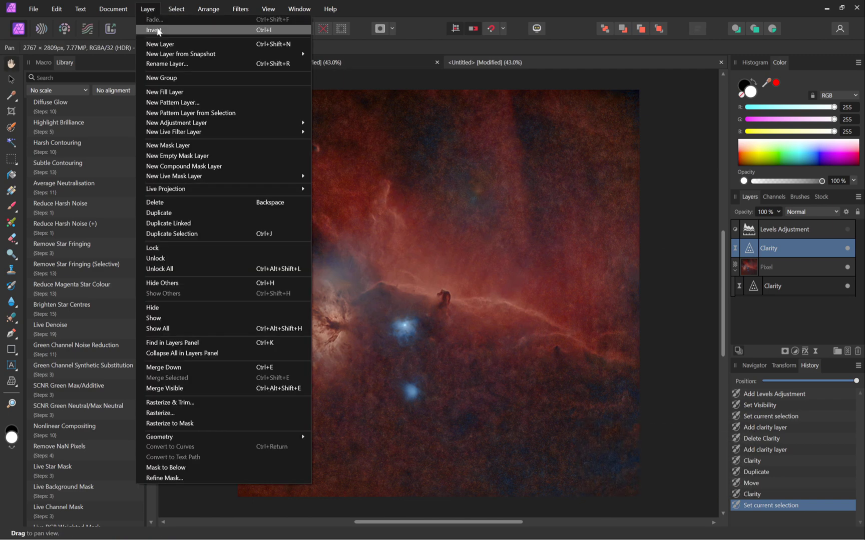
click(155, 30)
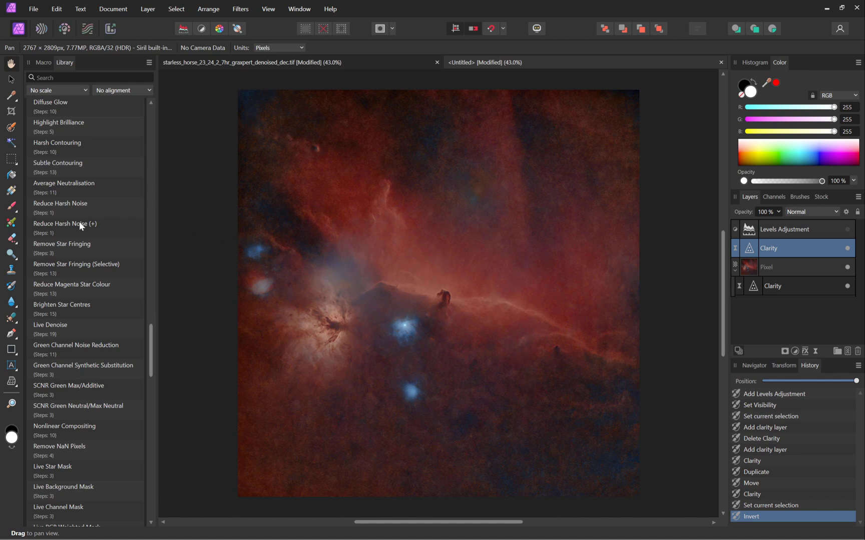
click(14, 212)
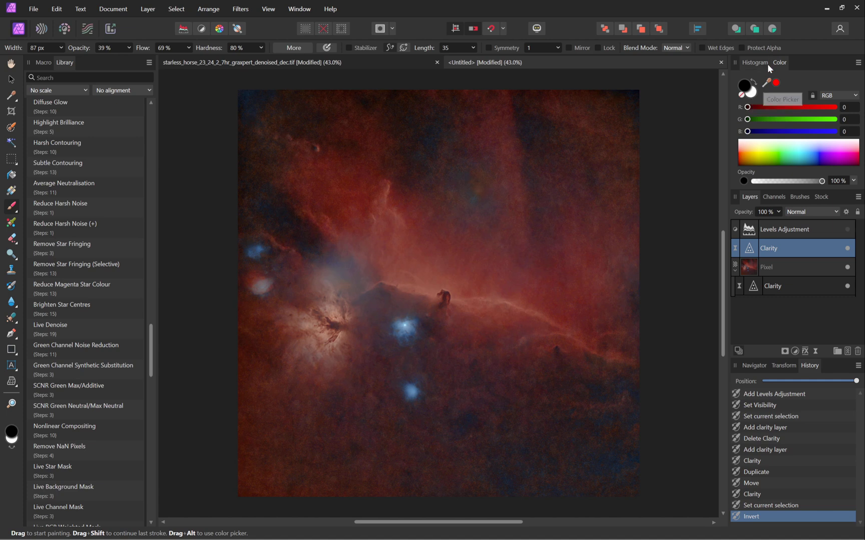
Make white the active paint colour and set the Paint Brush width to 126 px.
click(754, 62)
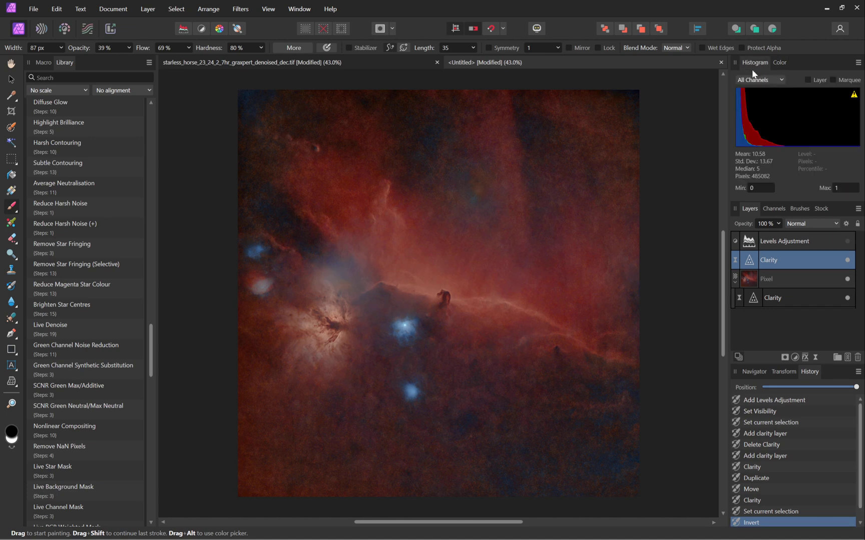
click(779, 62)
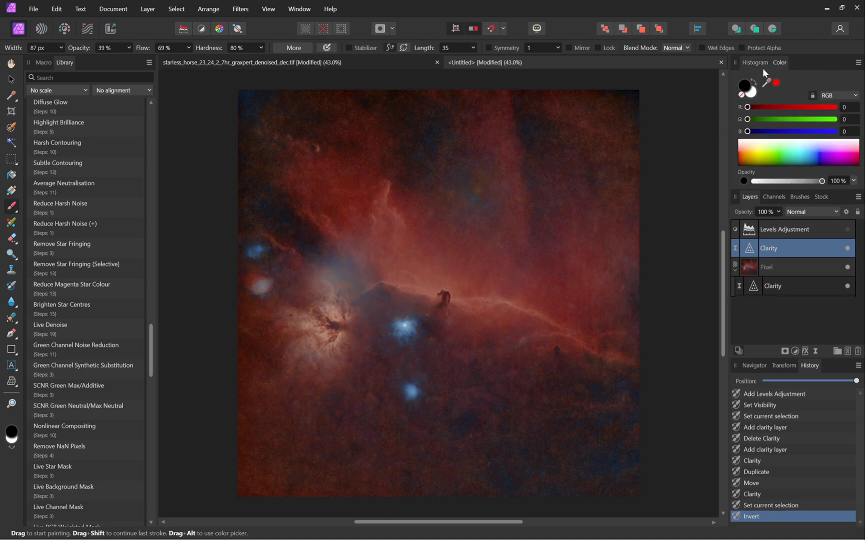
click(753, 94)
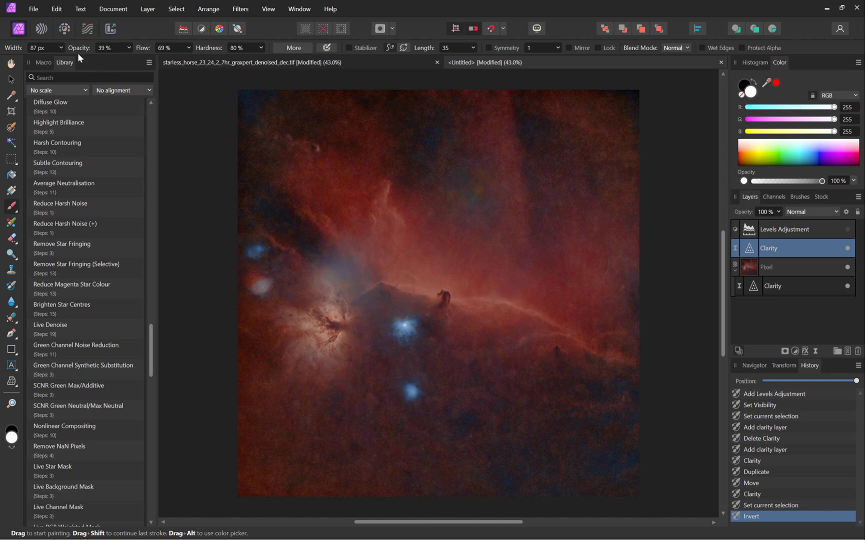
click(64, 50)
drag(63, 59, 66, 61)
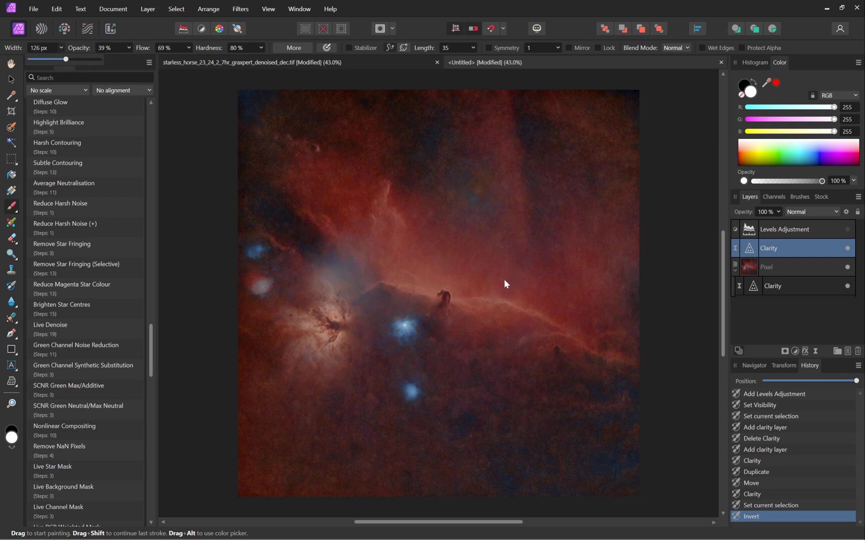
Paint the Clarity mask white over the Horsehead ridge, Flame Nebula and upper-left curl, and compare the result with the filter hidden.
click(480, 290)
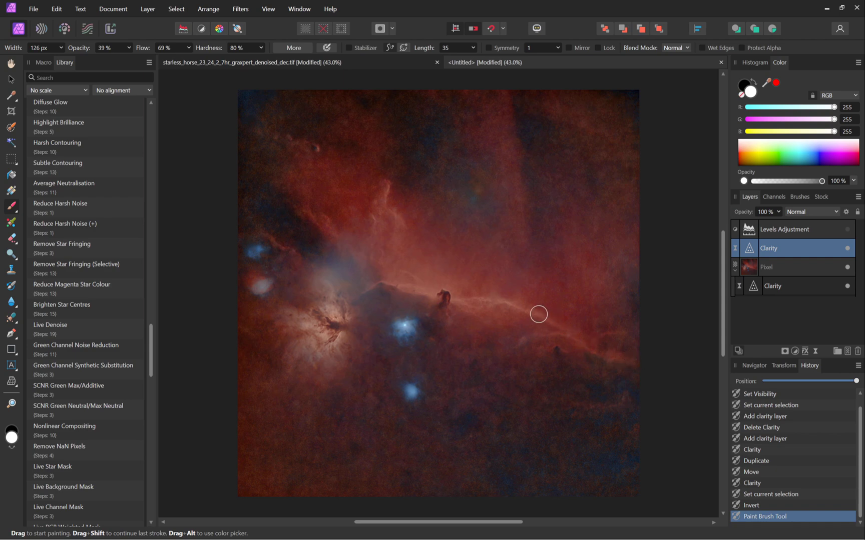
mouse_move(391, 270)
mouse_down()
mouse_move(317, 214)
mouse_move(331, 227)
mouse_up()
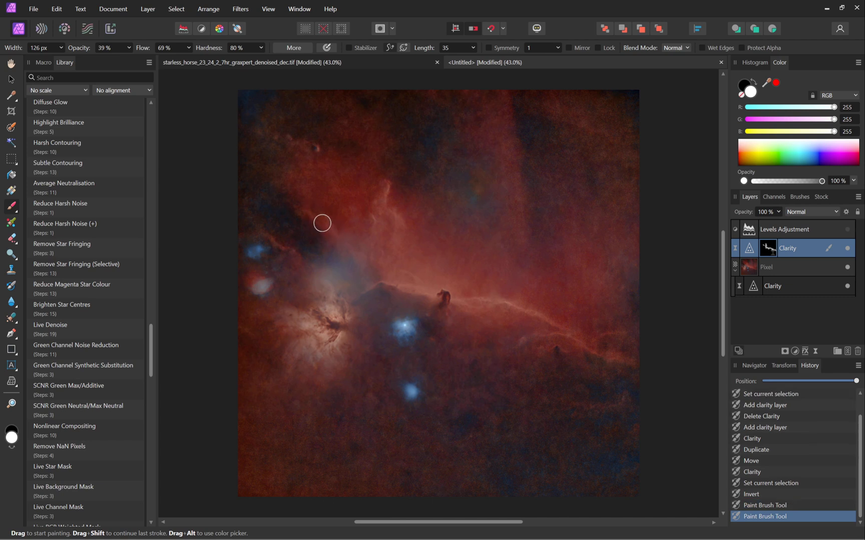
drag(336, 303, 328, 314)
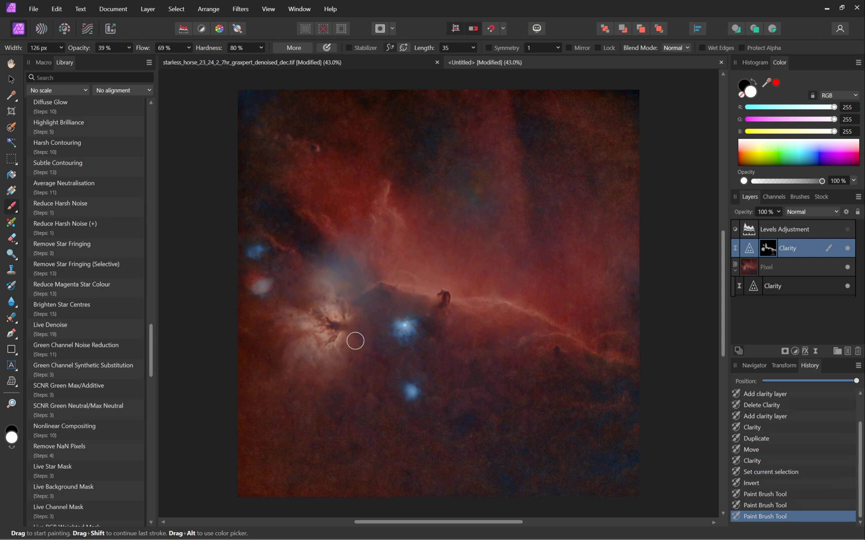
drag(314, 149, 300, 147)
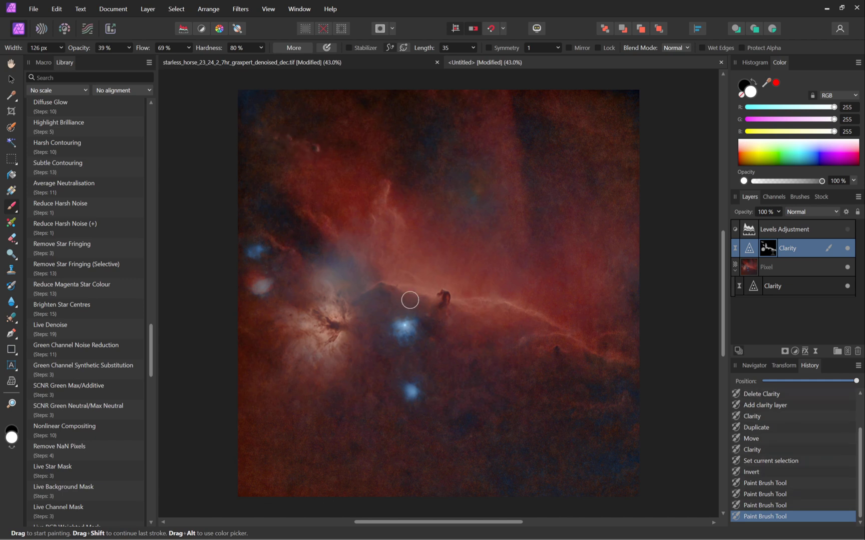
click(847, 248)
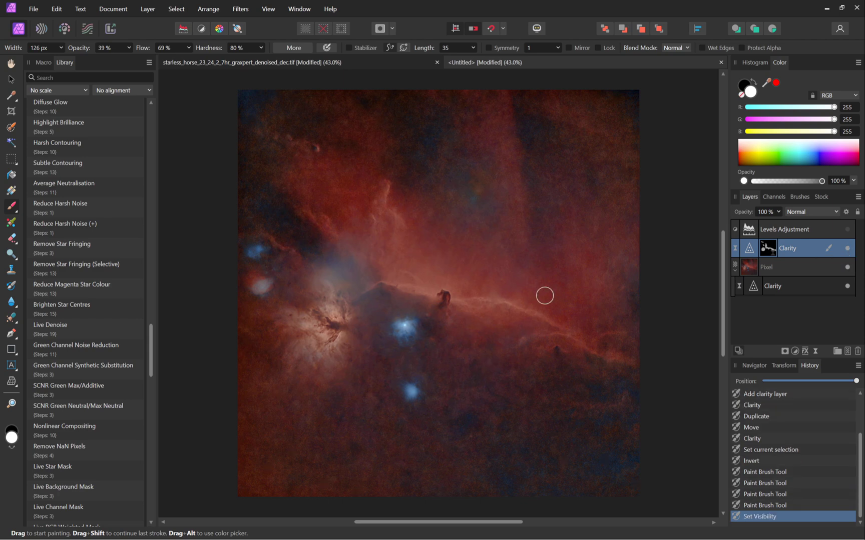
Paint more white into the Clarity mask along the ridge, the vertical wisp and the upper-left curl, and compare the filter's effect.
click(558, 331)
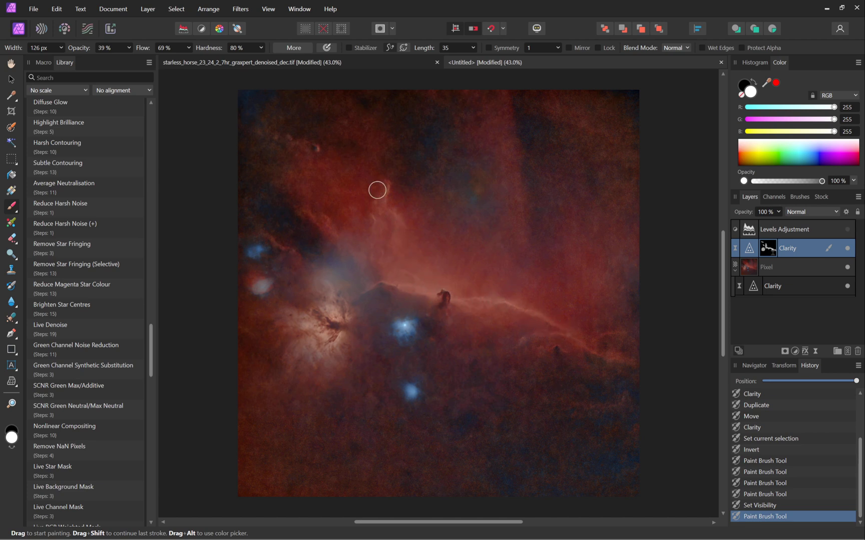
mouse_move(434, 309)
mouse_down()
mouse_move(498, 303)
mouse_move(550, 322)
mouse_move(521, 340)
mouse_move(610, 336)
mouse_move(565, 350)
mouse_up()
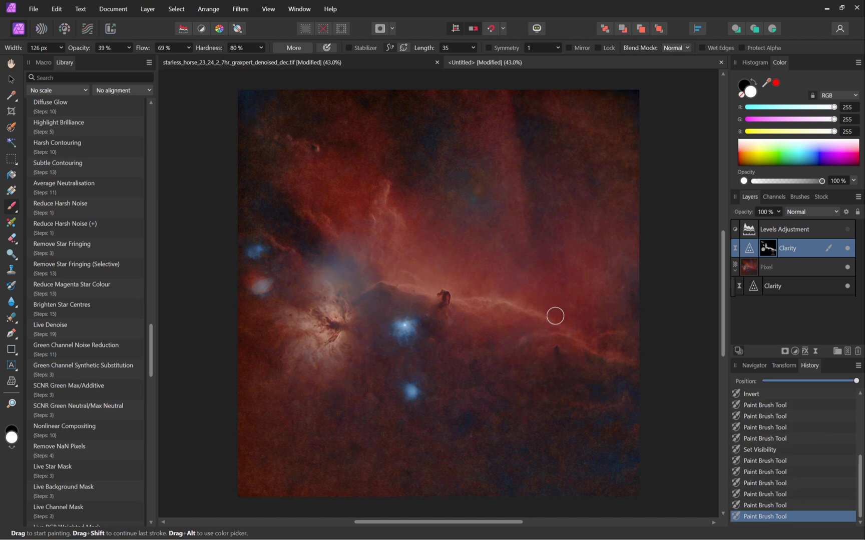
drag(555, 316, 548, 317)
mouse_move(390, 245)
mouse_down()
mouse_move(388, 285)
mouse_move(363, 264)
mouse_up()
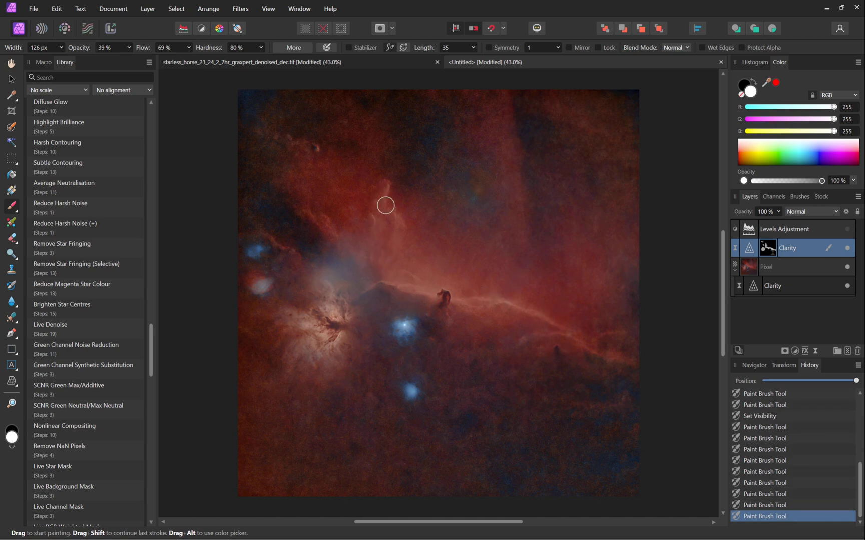
drag(385, 205, 395, 201)
drag(395, 201, 368, 228)
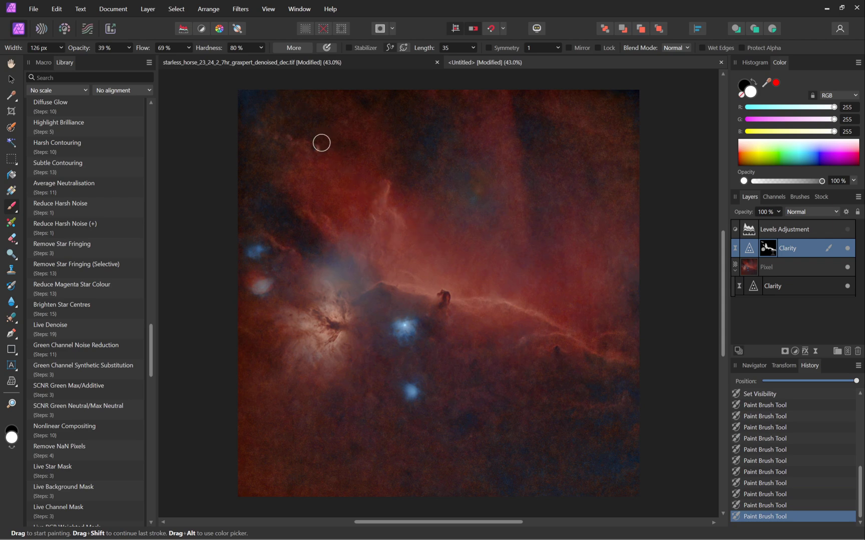
mouse_move(319, 143)
mouse_down()
mouse_move(270, 136)
mouse_move(308, 150)
mouse_move(276, 139)
mouse_up()
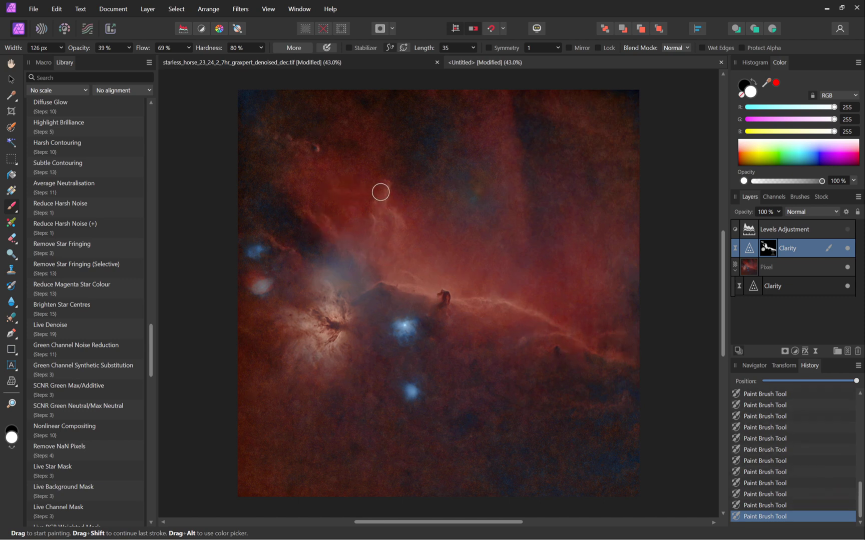
click(847, 248)
Apply the Structural Contrast macro from the JR - Sharpening category to the Pixel layer.
click(781, 275)
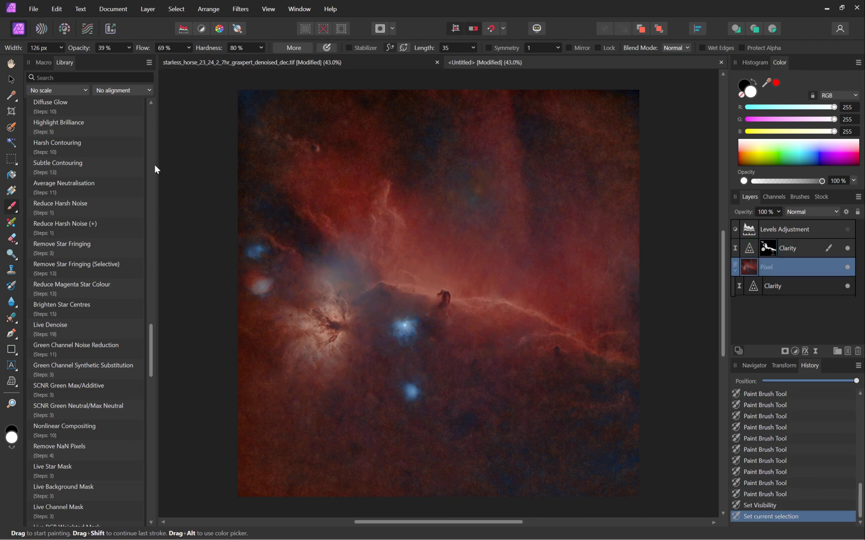
drag(153, 347, 162, 139)
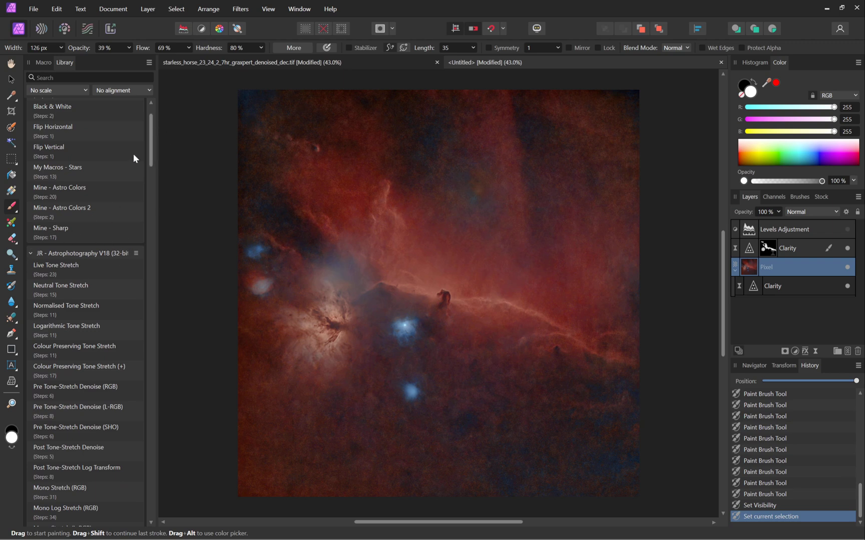
drag(152, 126, 165, 469)
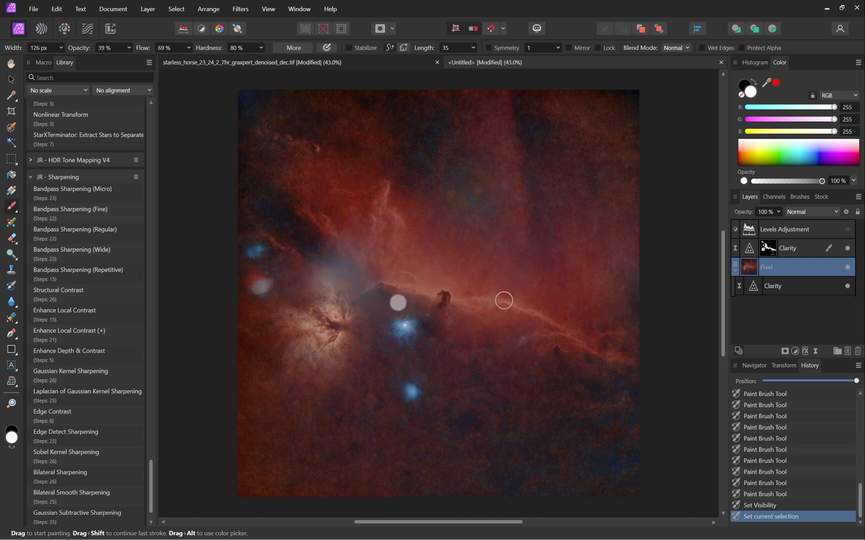
click(11, 65)
drag(395, 244, 363, 236)
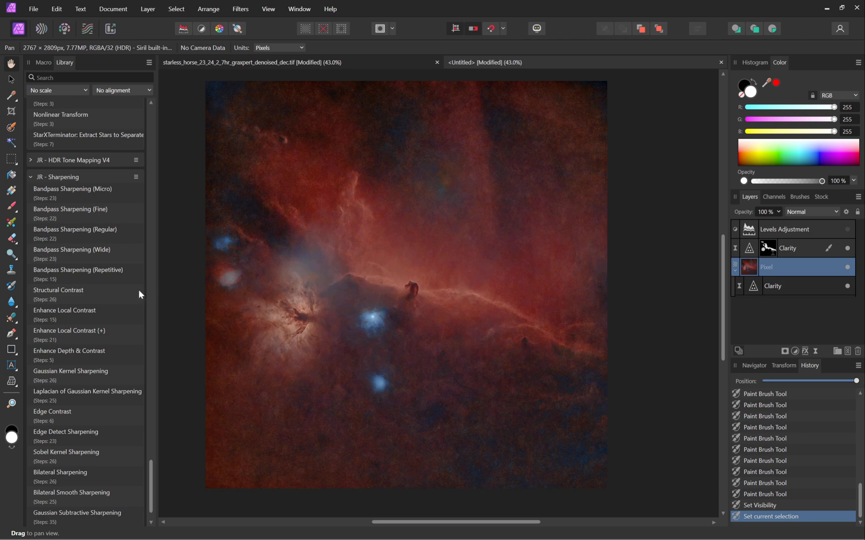
click(81, 296)
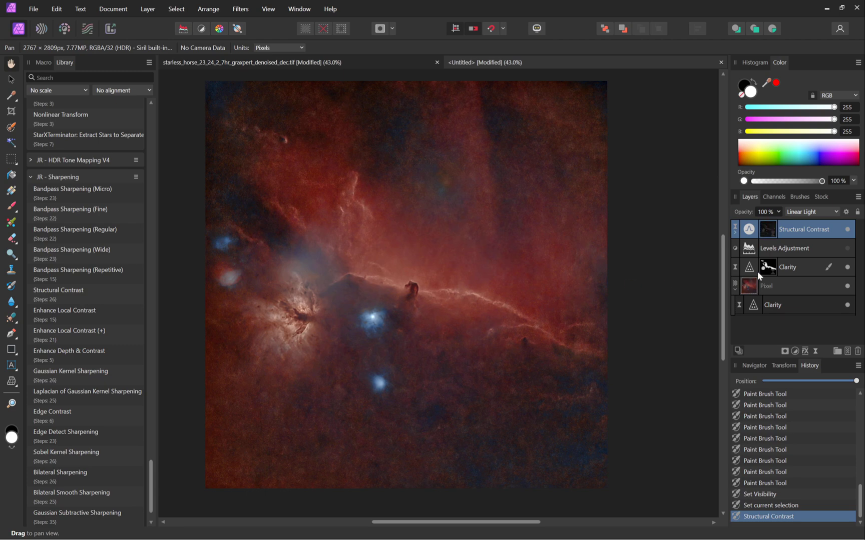
Set the Structural Contrast layer's opacity to 63% and compare the image with and without it.
click(848, 230)
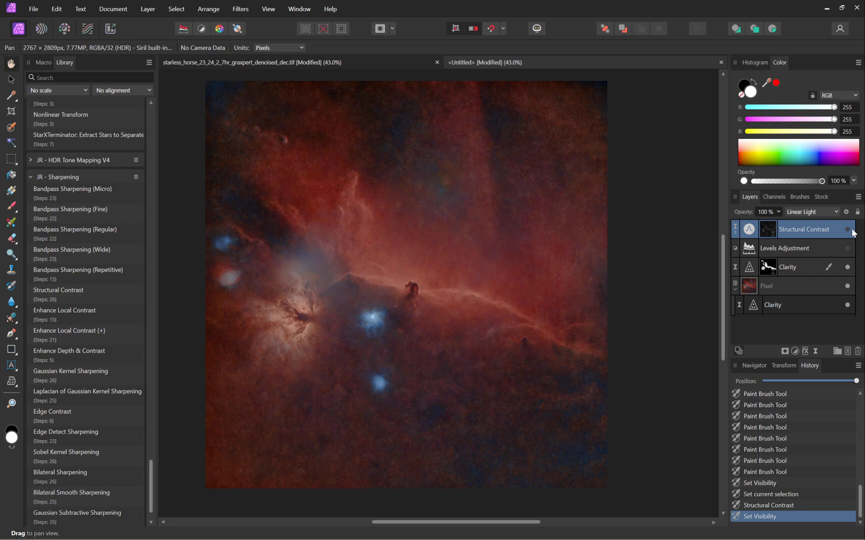
click(779, 214)
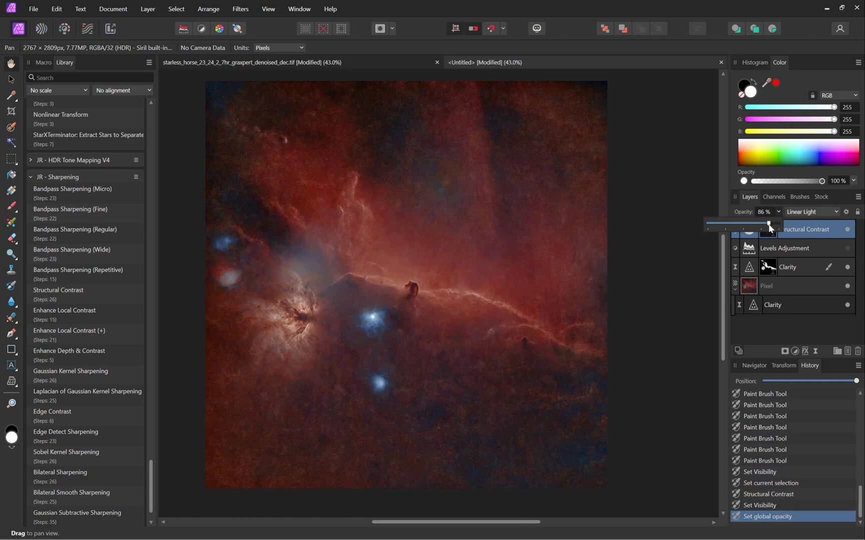
drag(775, 223, 753, 228)
click(848, 230)
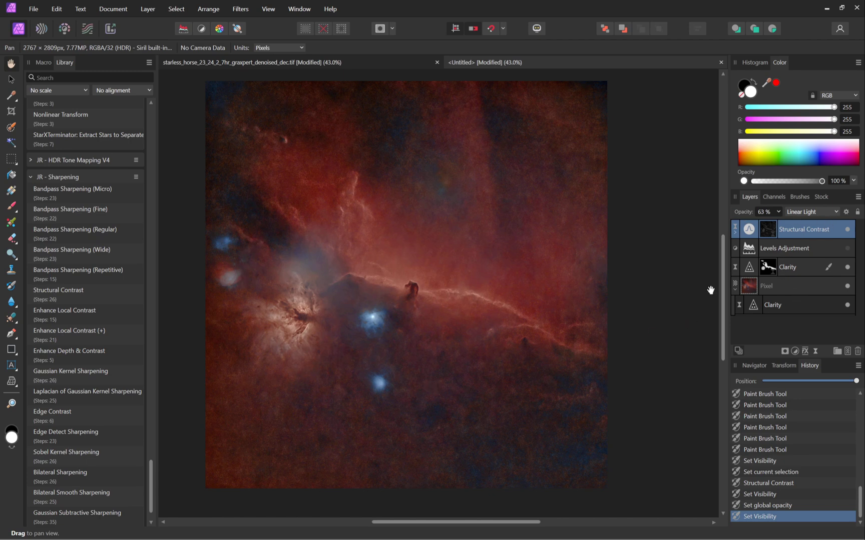
Apply the Enhance Local Contrast macro to the Pixel layer, with the resulting layer's opacity set to 7%.
click(779, 289)
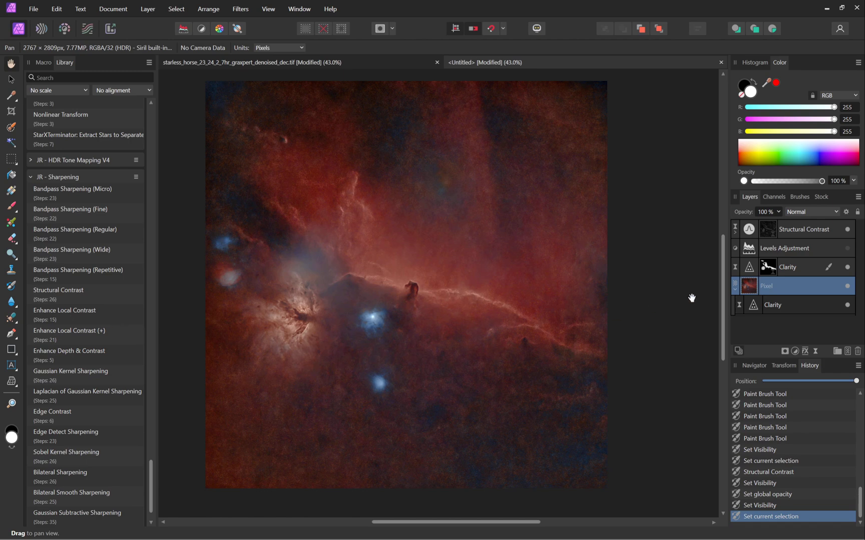
click(106, 310)
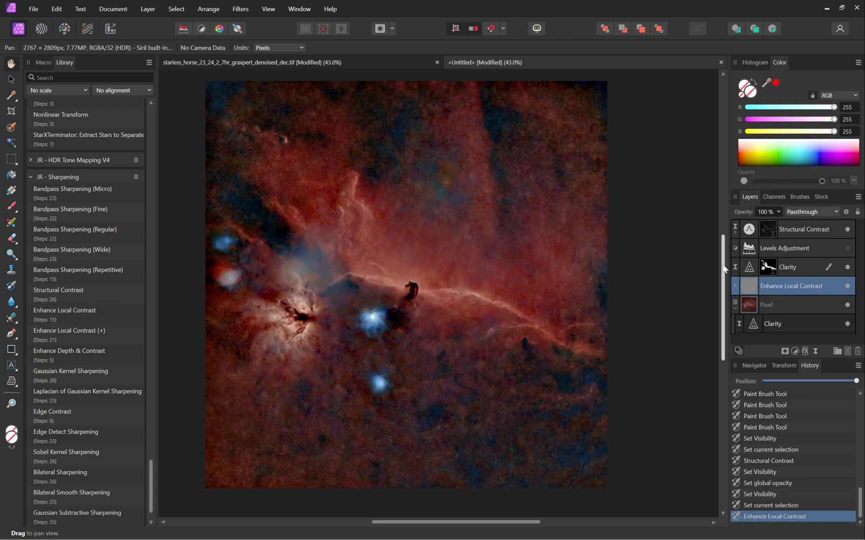
click(779, 211)
drag(776, 222, 710, 225)
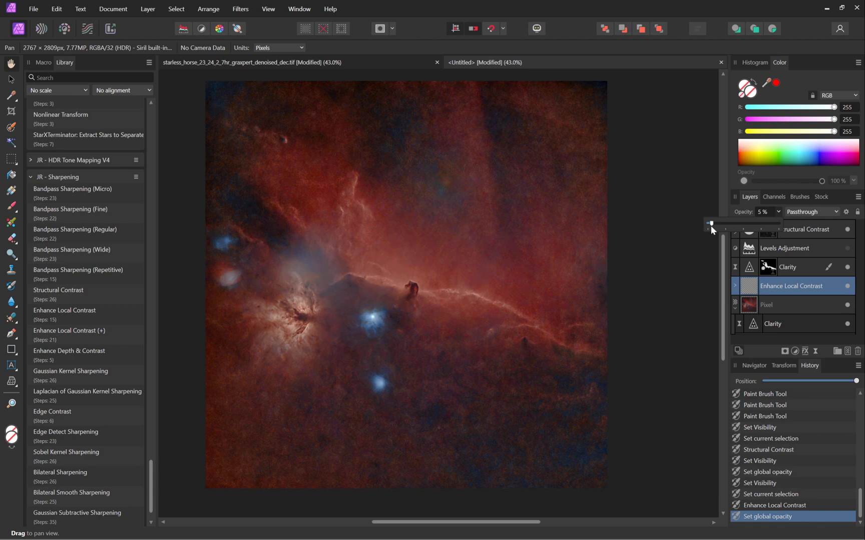
click(847, 304)
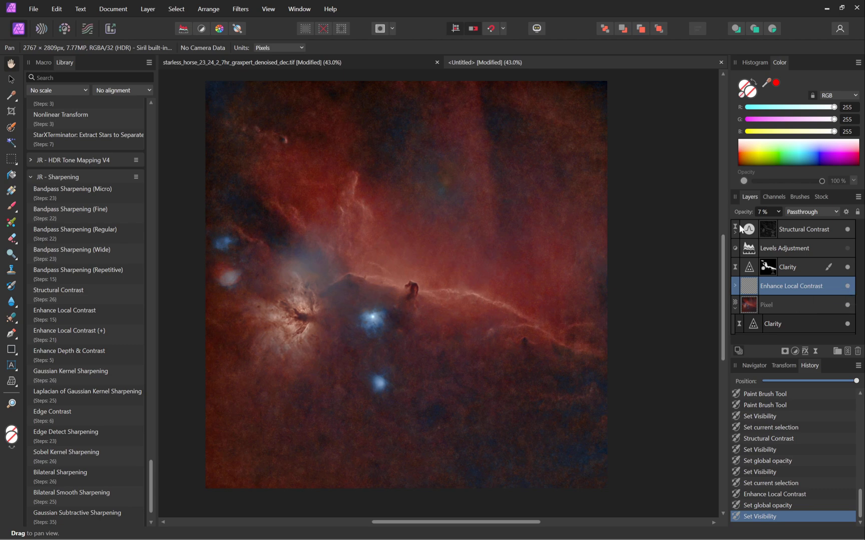
Apply the Enhance Depth & Contrast macro to the Pixel layer, with the resulting layer's opacity set to 33%.
click(772, 306)
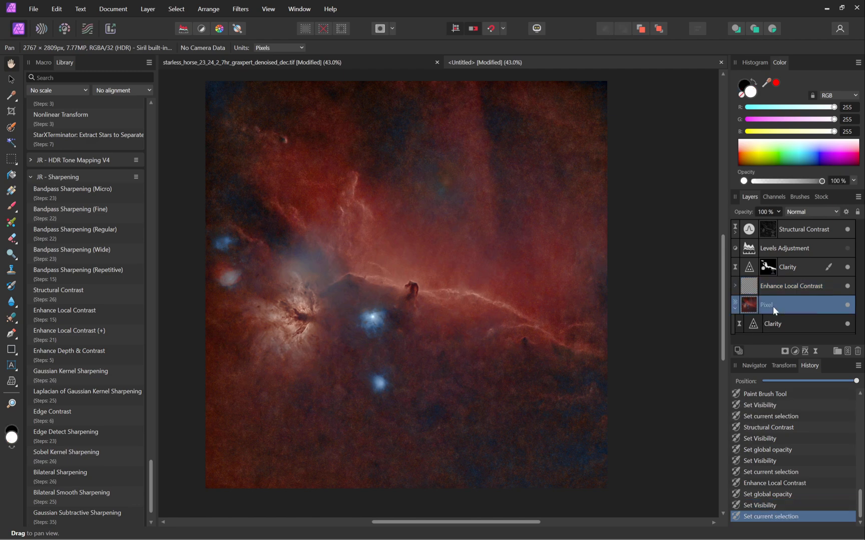
click(109, 352)
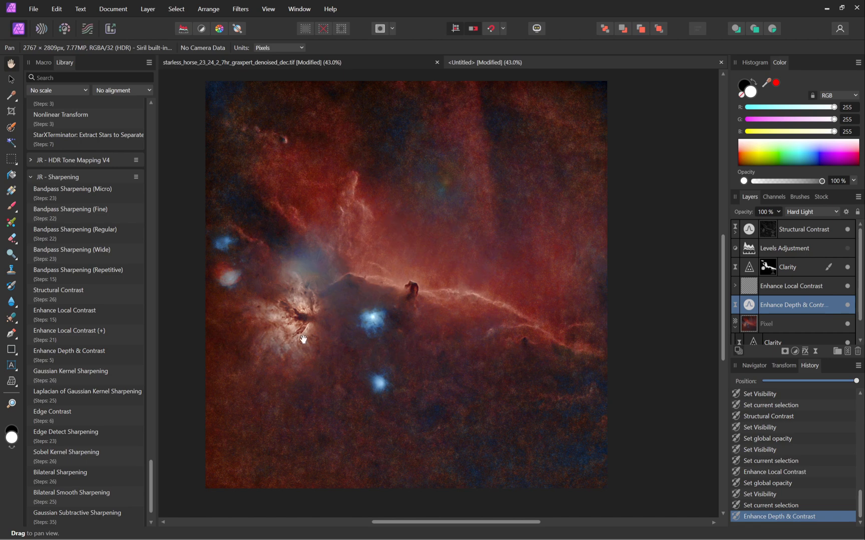
click(779, 212)
drag(778, 224, 731, 226)
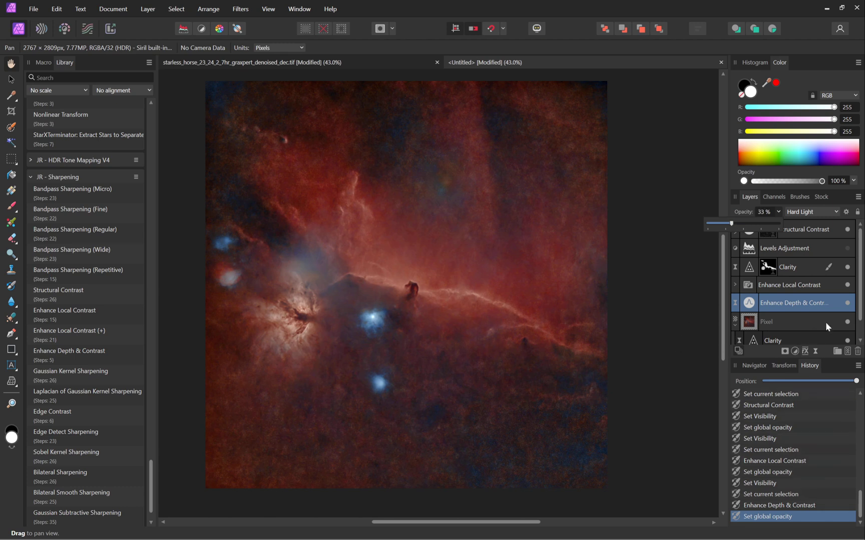
click(847, 303)
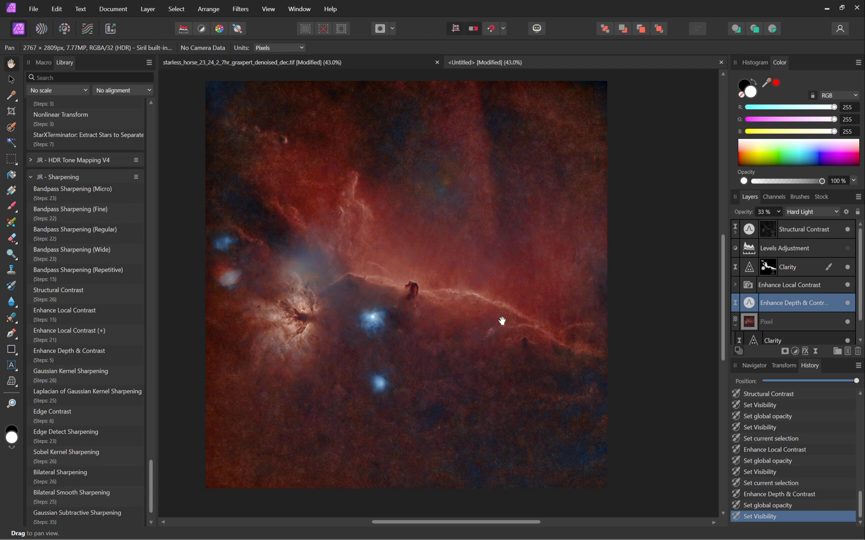
Apply the Bandpass Sharpening (Regular) macro to the Pixel layer and set the resulting layer's opacity to 11%.
click(789, 319)
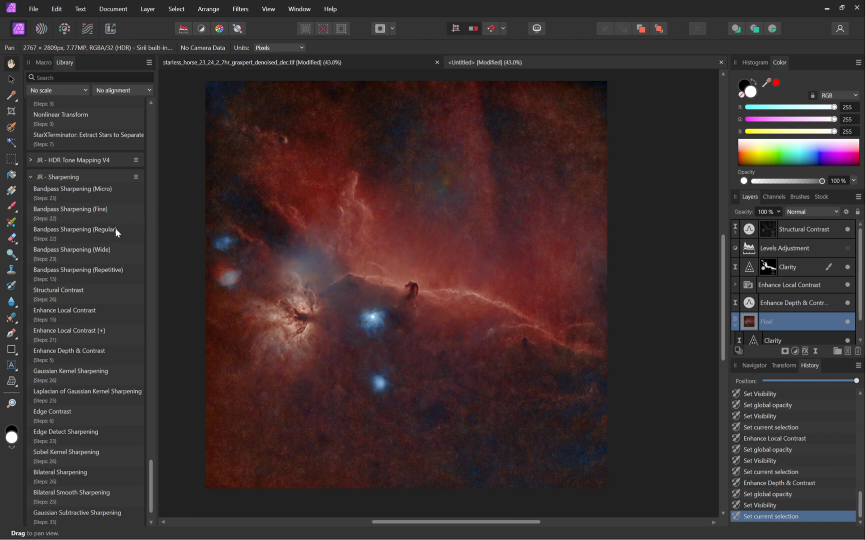
click(75, 229)
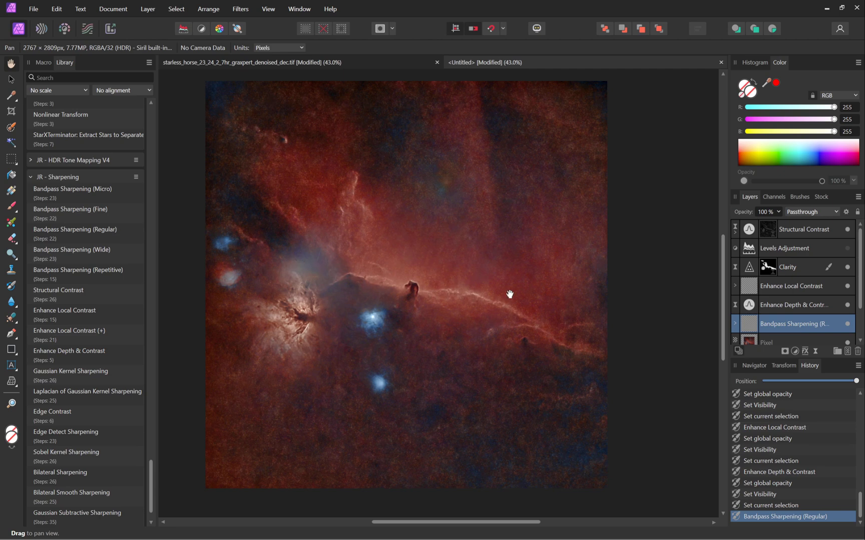
scroll(441, 286, up, 3)
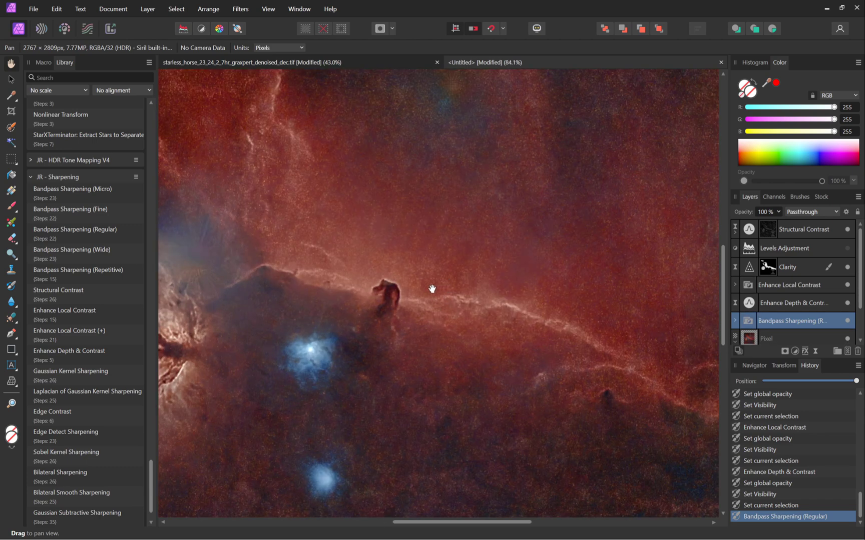
click(847, 321)
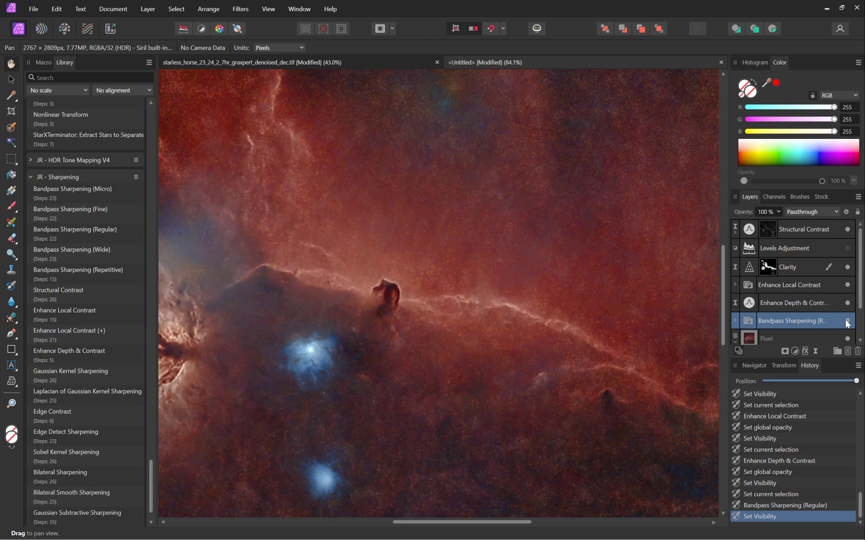
click(778, 212)
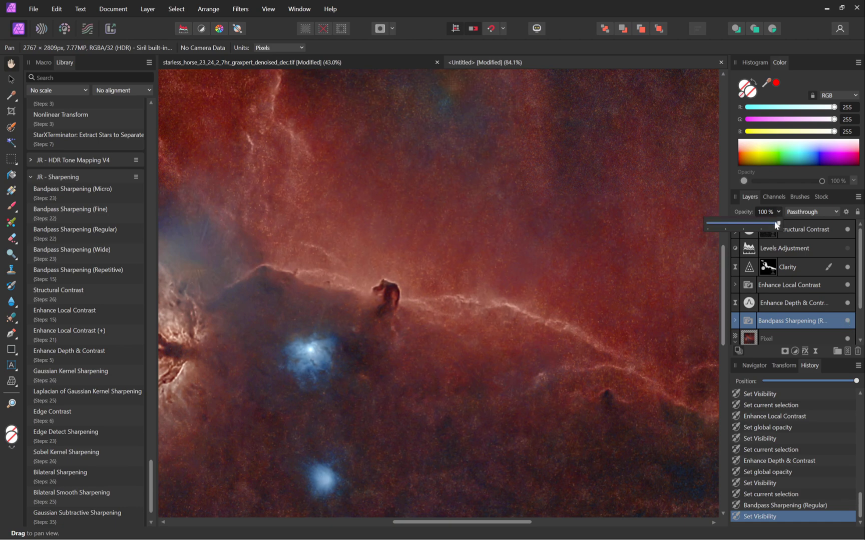
drag(776, 225, 716, 227)
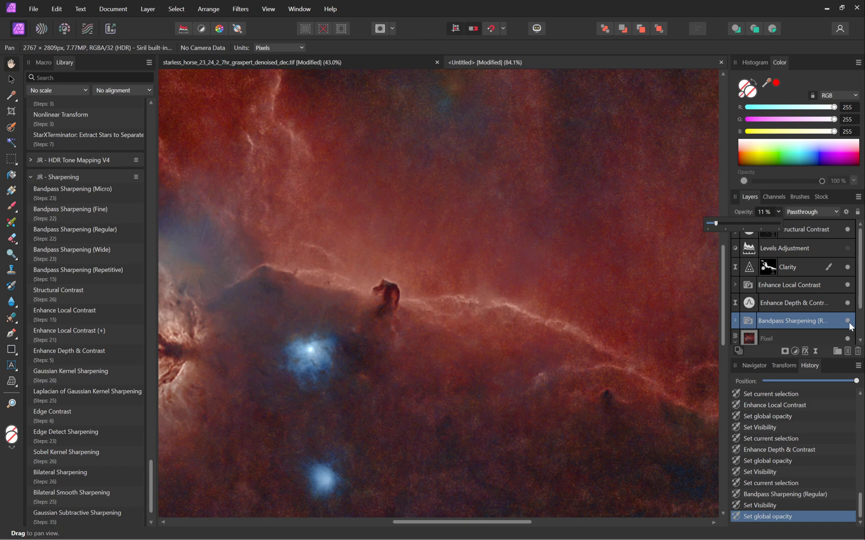
Hide the Bandpass Sharpening (Regular) layer and check the whole image without it.
click(849, 323)
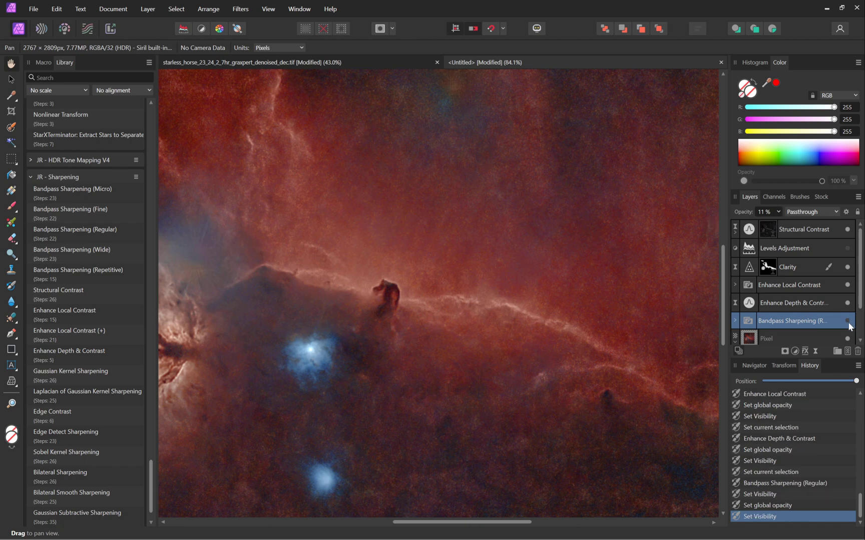
scroll(452, 273, down, 5)
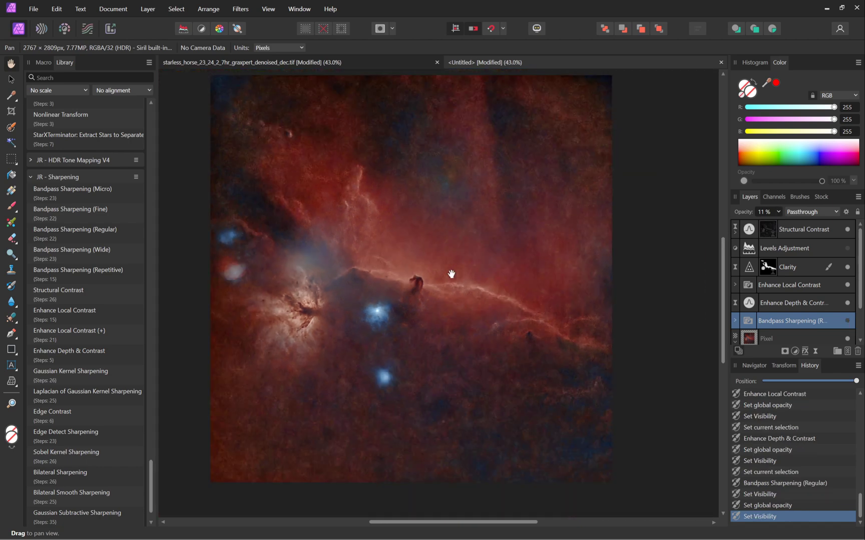
scroll(471, 273, up, 2)
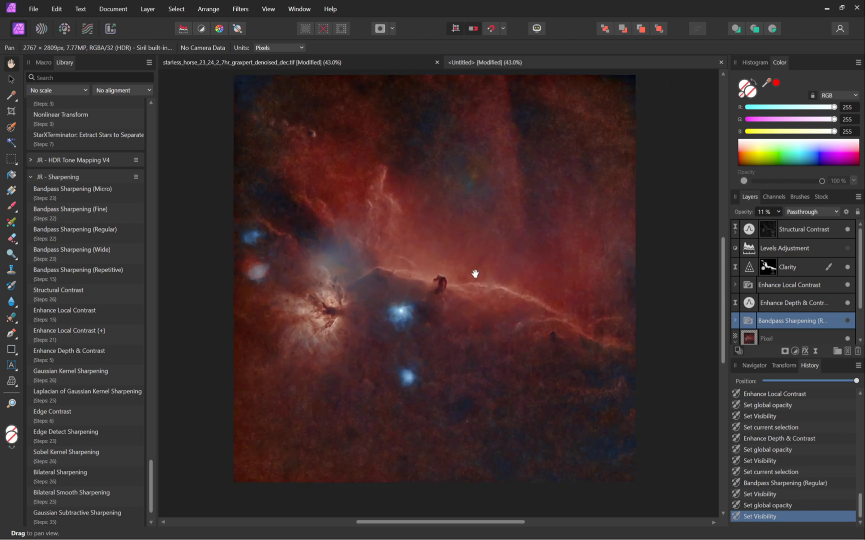
Merge all visible layers into a new layer above the Structural Contrast layer.
click(818, 228)
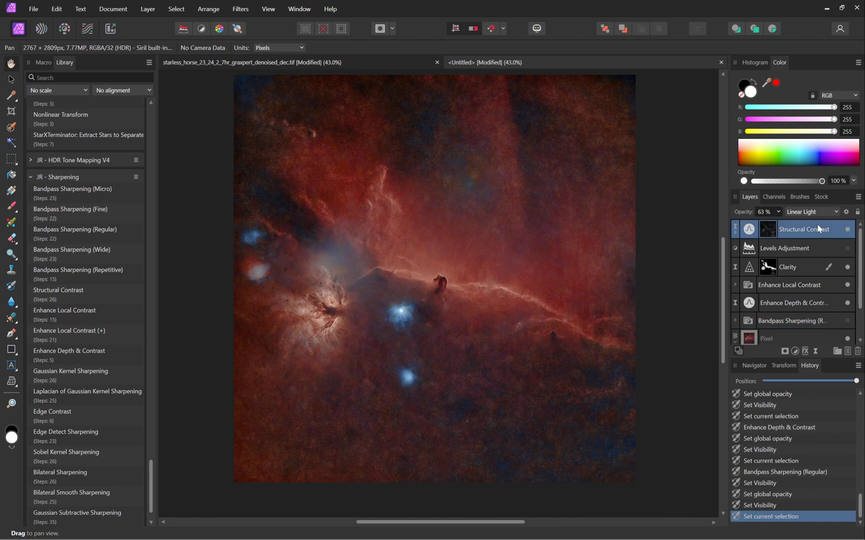
right_click(818, 229)
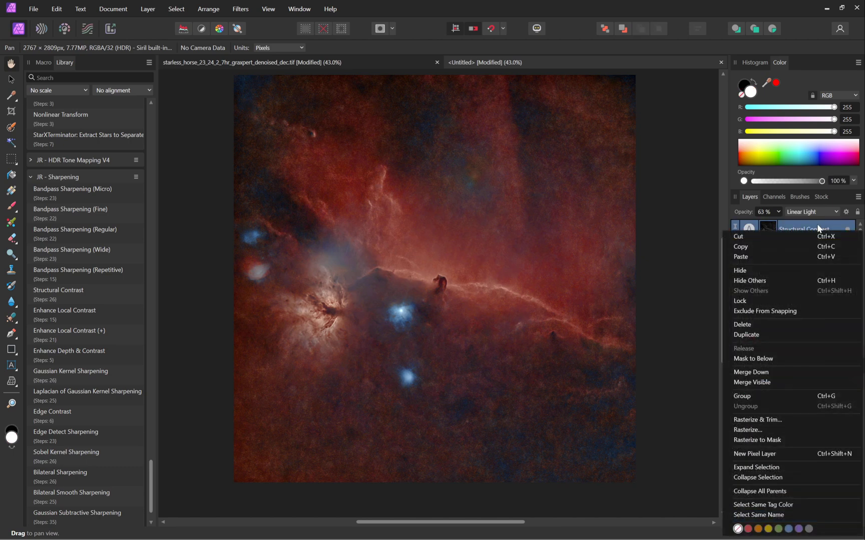
click(760, 382)
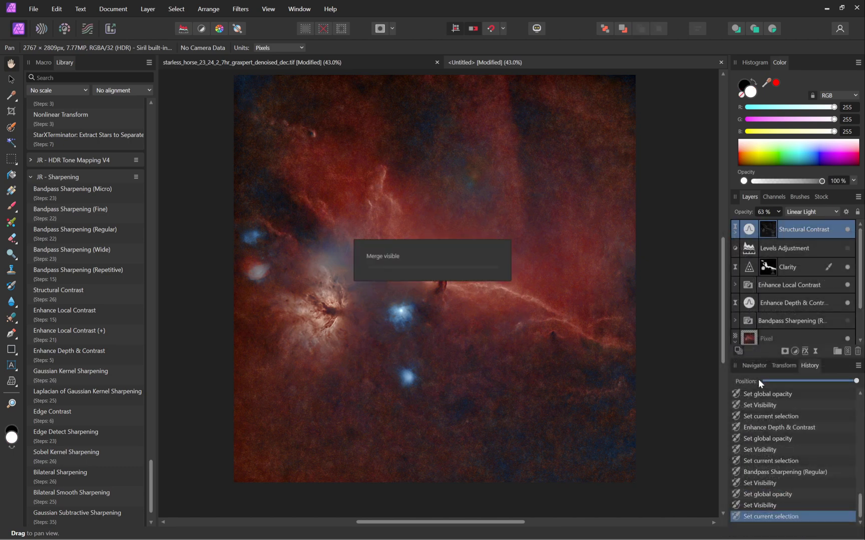